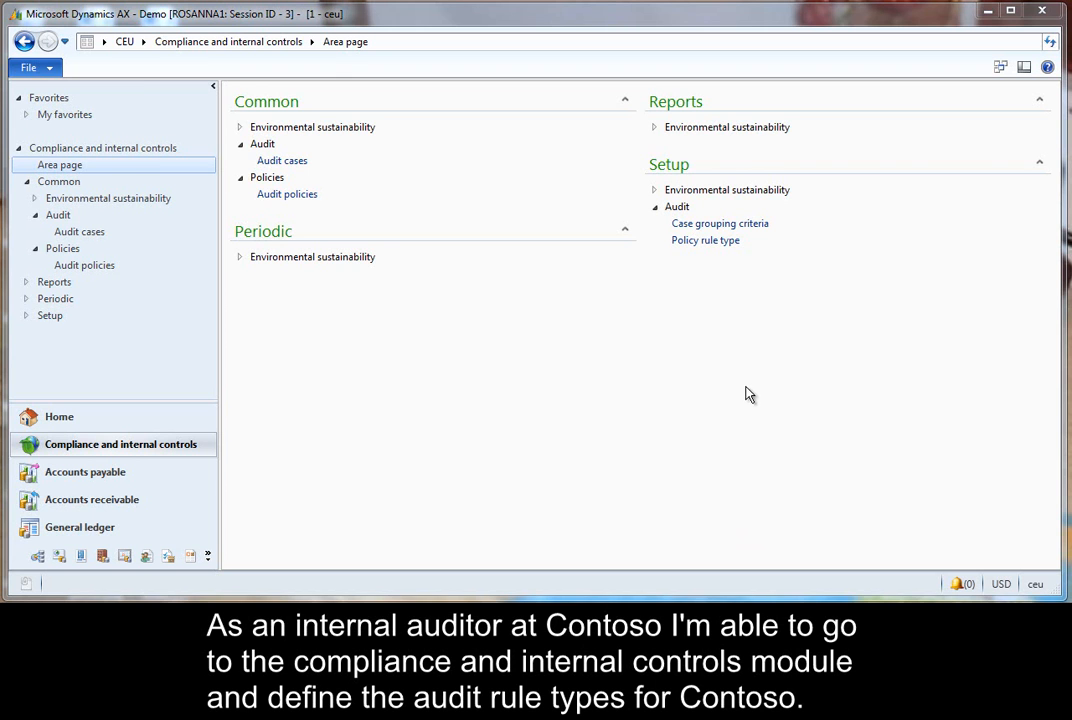
- Open the policy rule types and add a new rule type named Duplicate expense
left_click(721, 240)
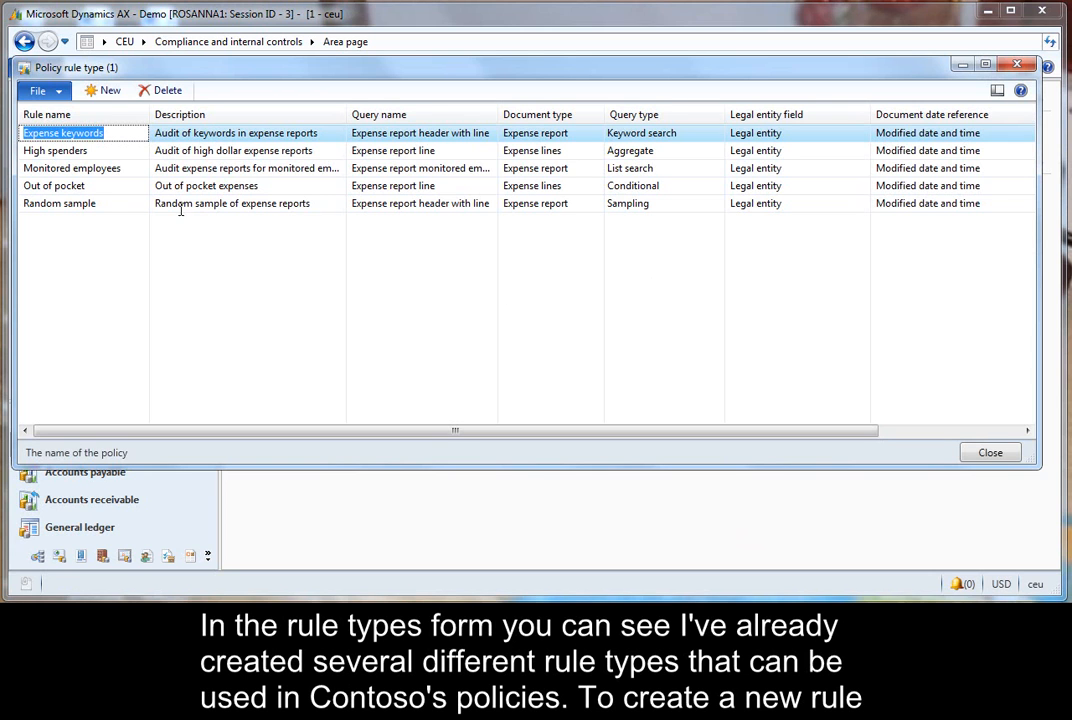
left_click(106, 90)
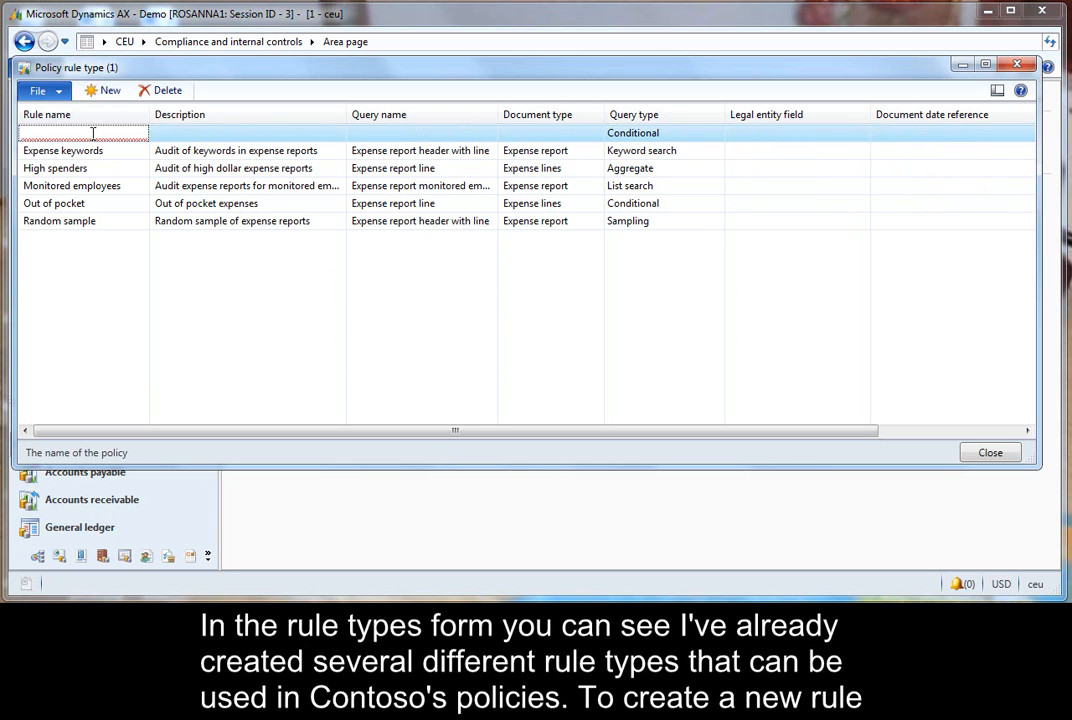
type("Duplica")
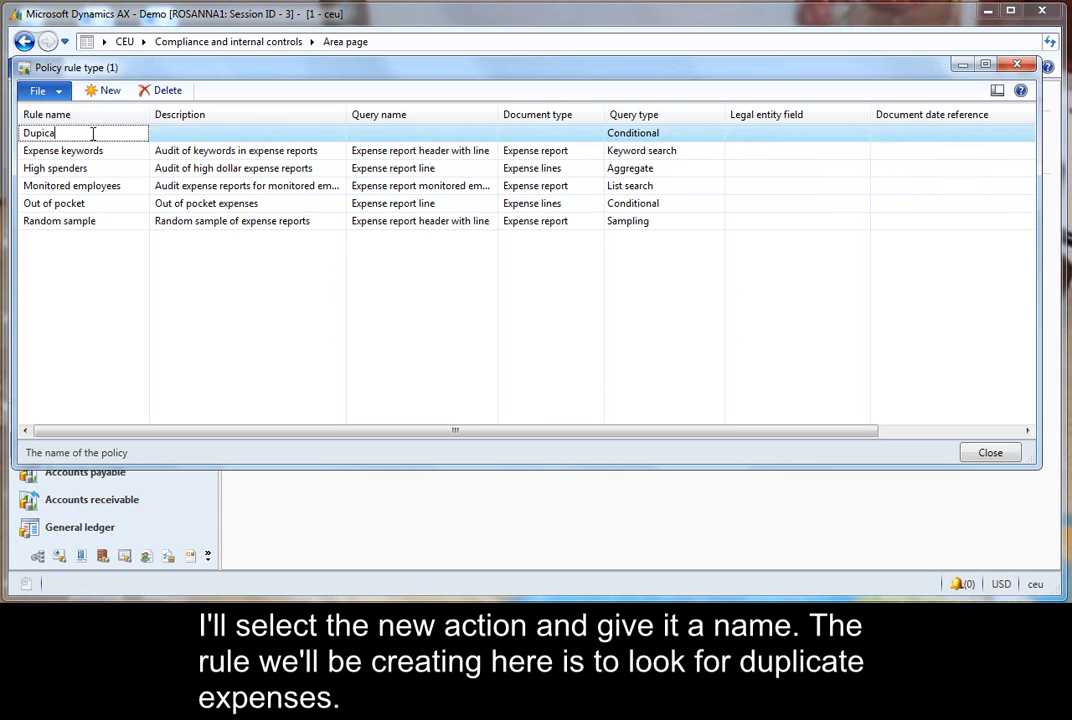
type("te expense")
- Enter the rule type's description as Audit of duplicate expense
key("Tab")
type("Audit")
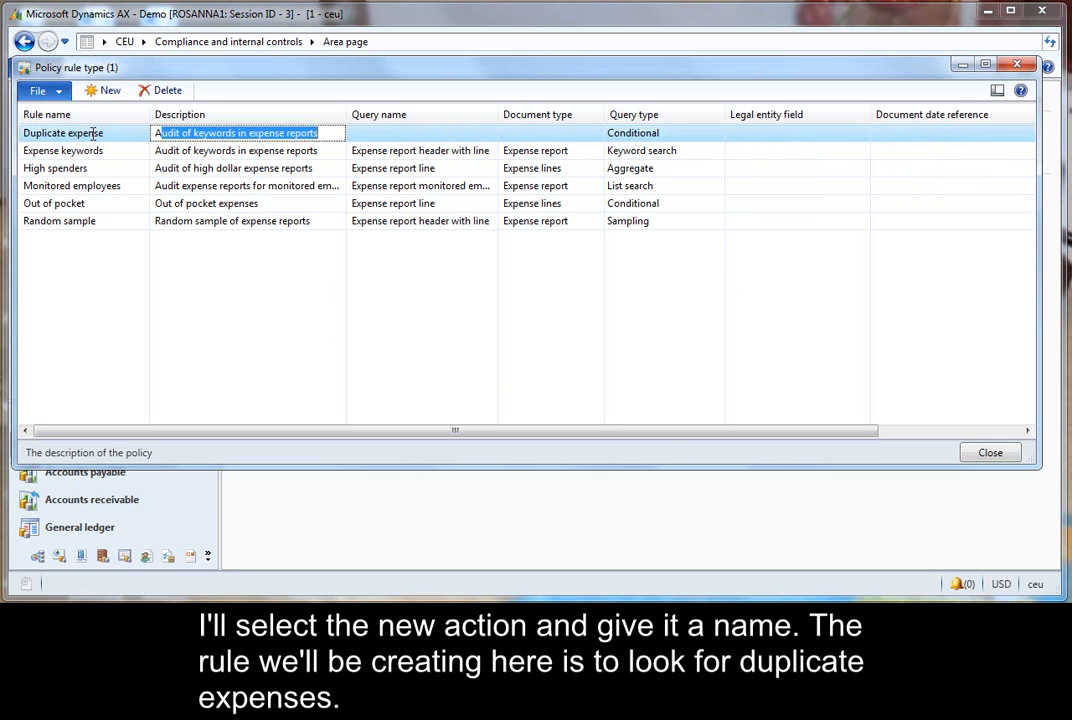
type(" of duplicate expense")
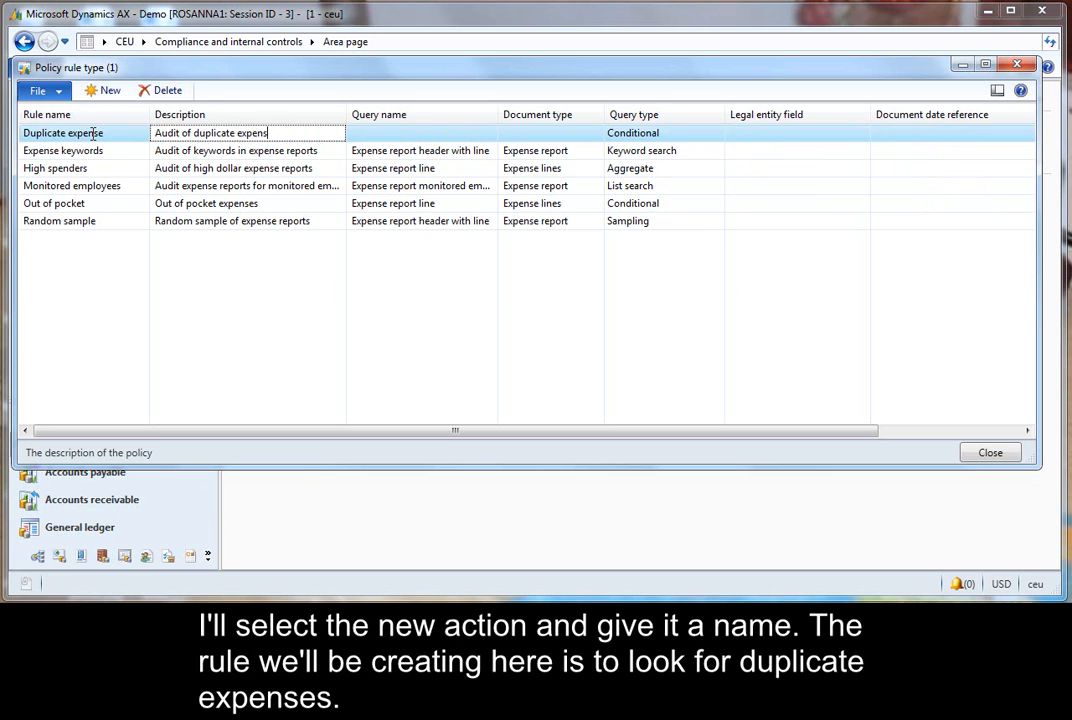
- Set the rule type's query name to Expense report line and its query type to Duplicate
left_click(476, 132)
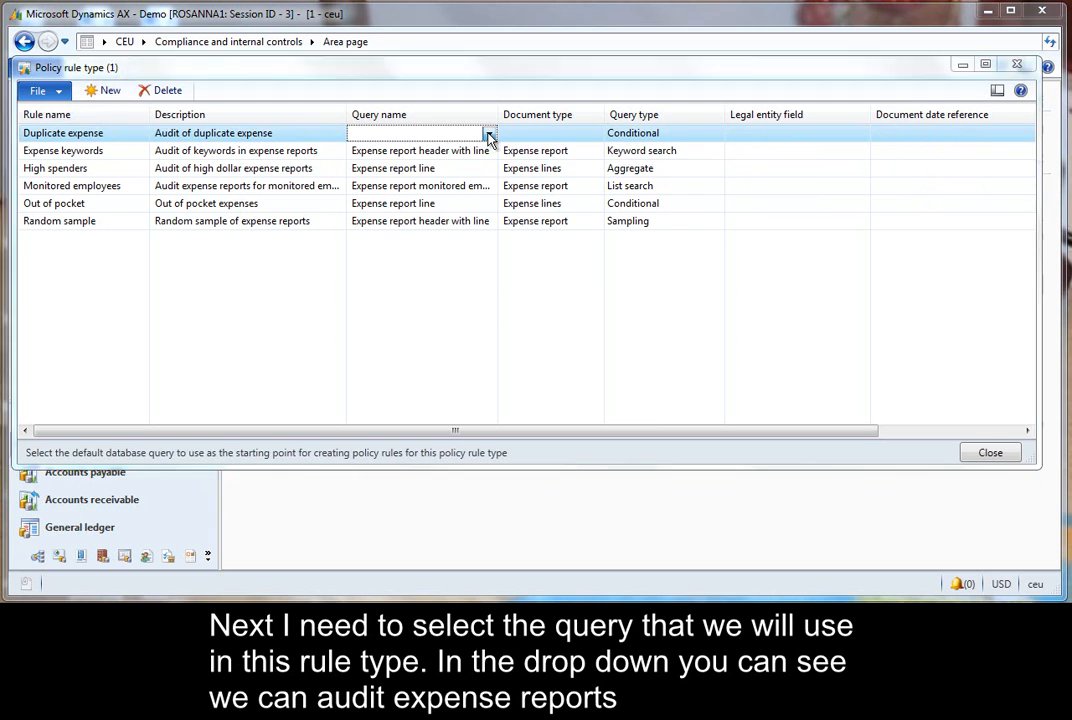
left_click(489, 133)
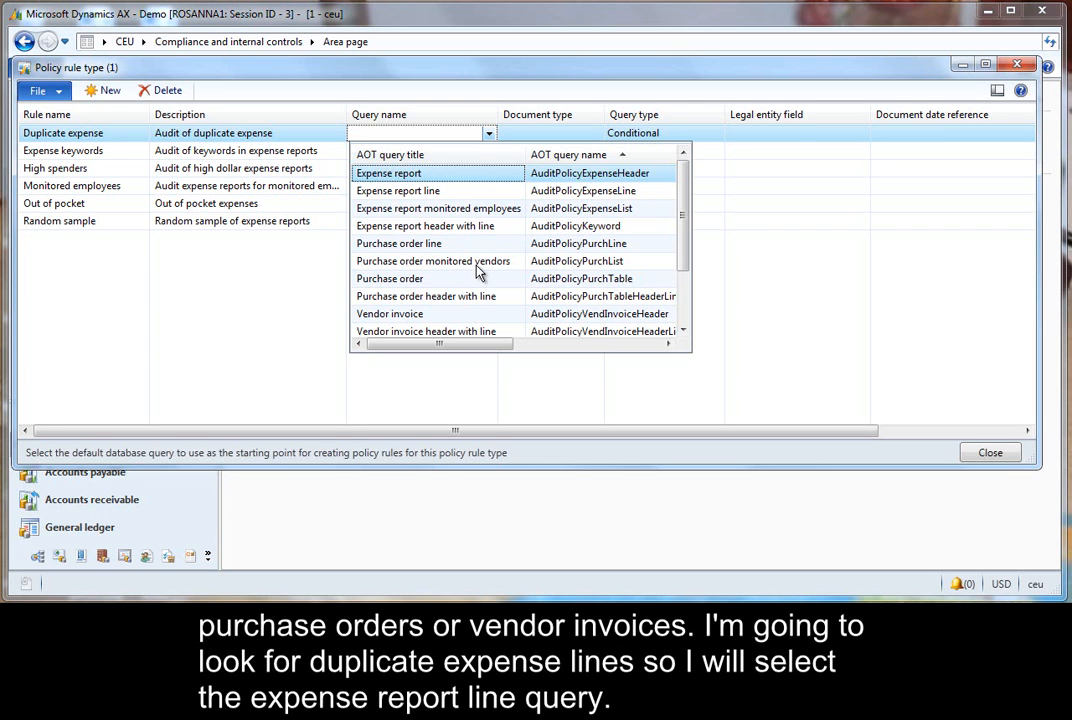
left_click(474, 191)
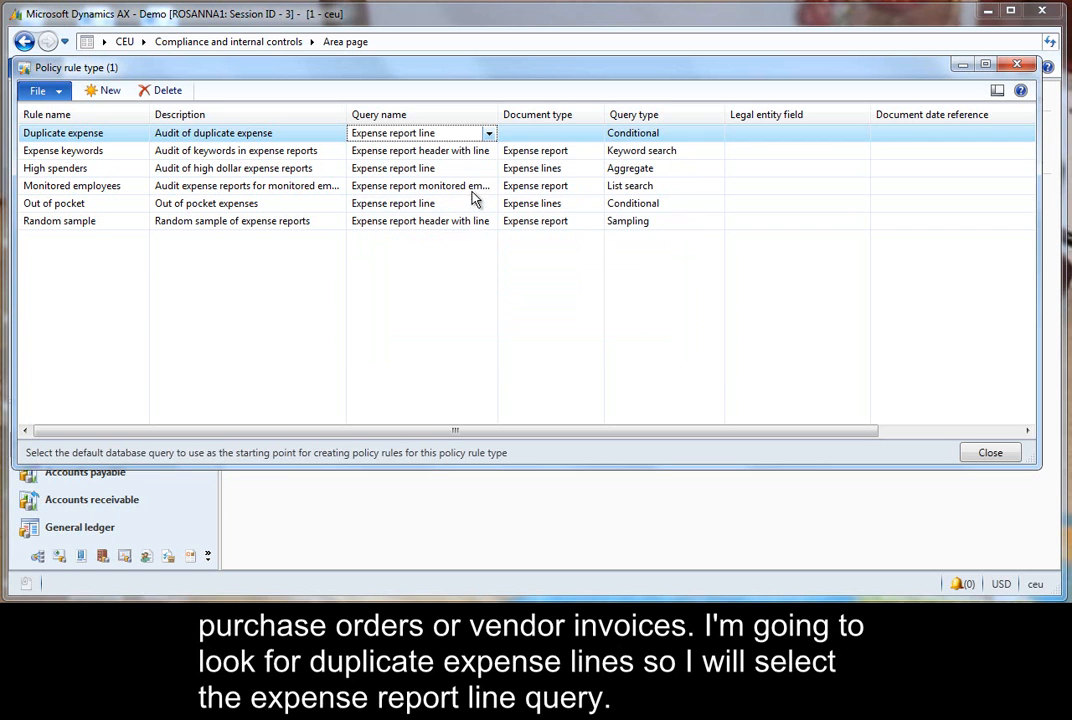
left_click(711, 142)
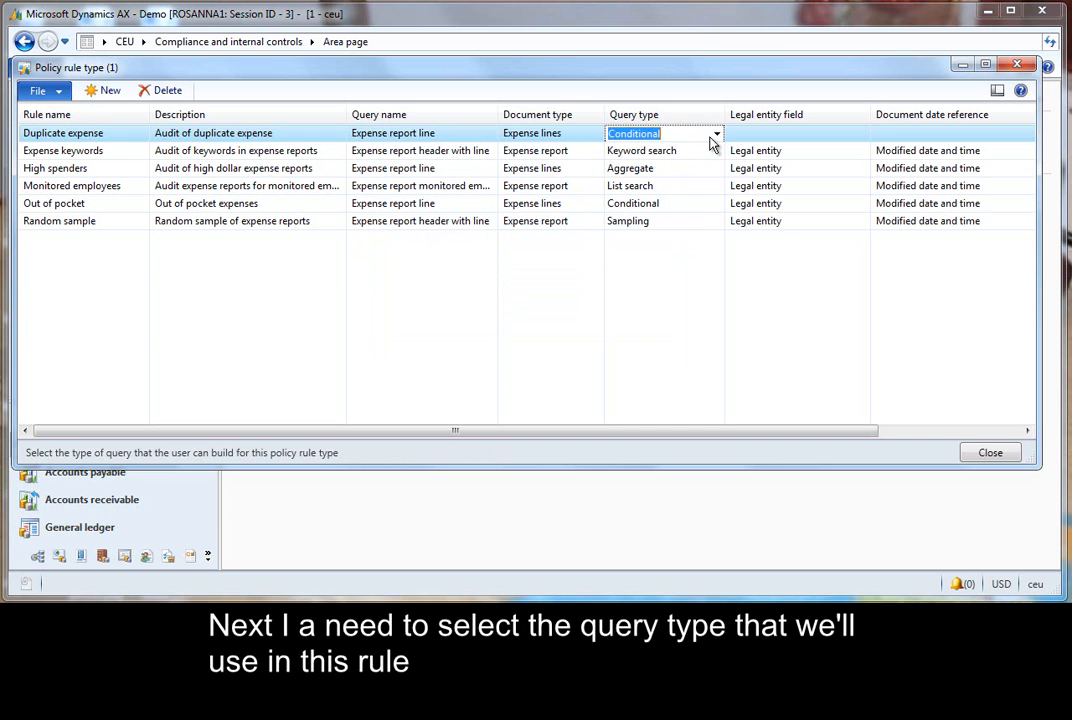
left_click(716, 136)
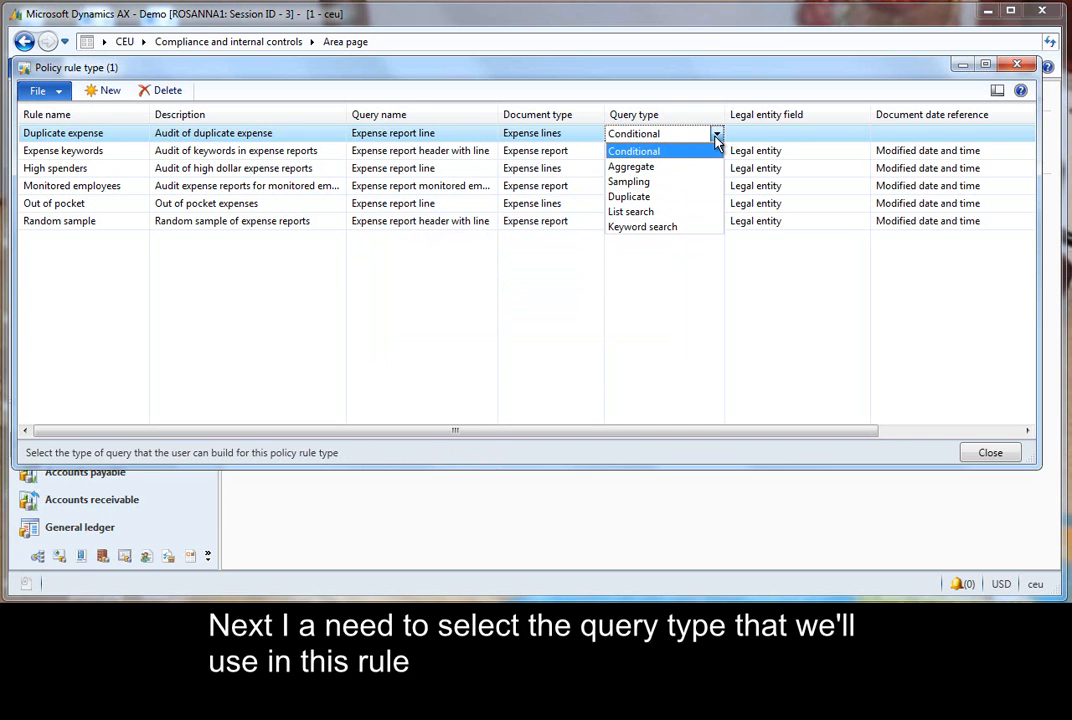
left_click(655, 199)
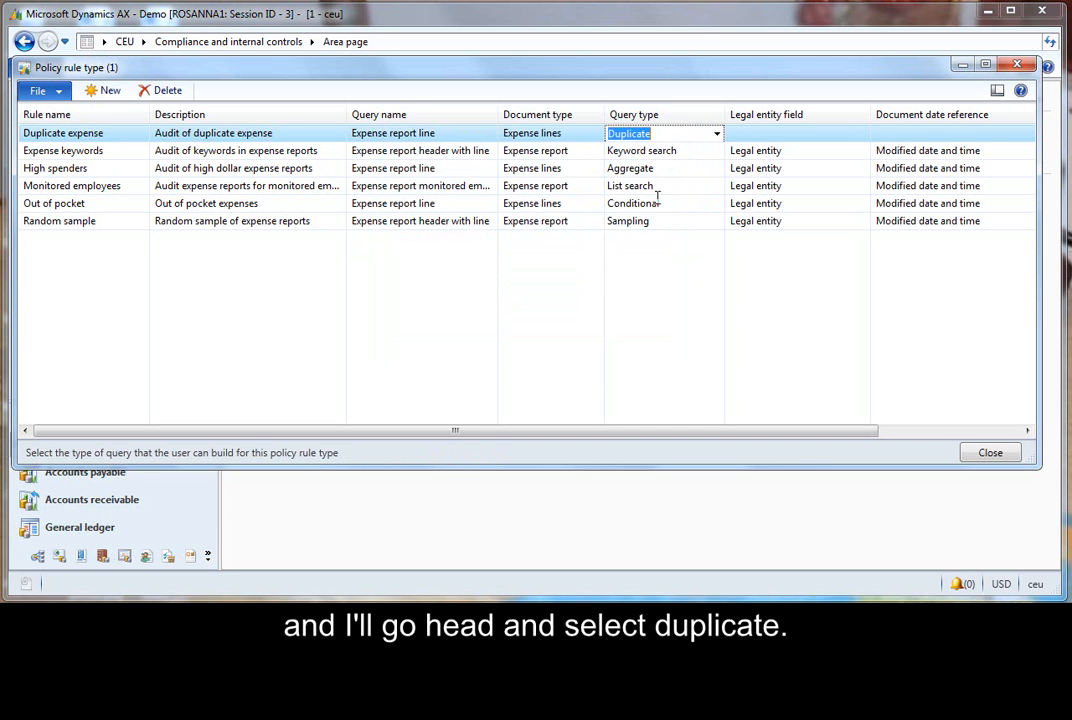
- Set the legal entity field to Legal entity and the document date reference to Modified date and time, and close the form
left_click(835, 134)
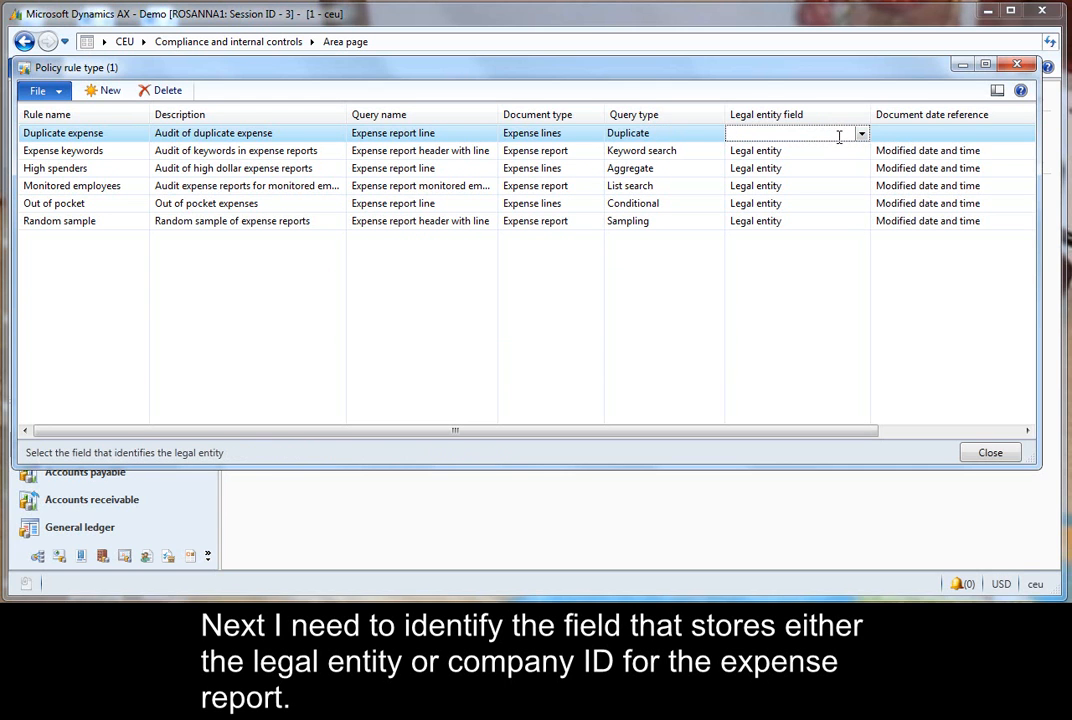
left_click(860, 136)
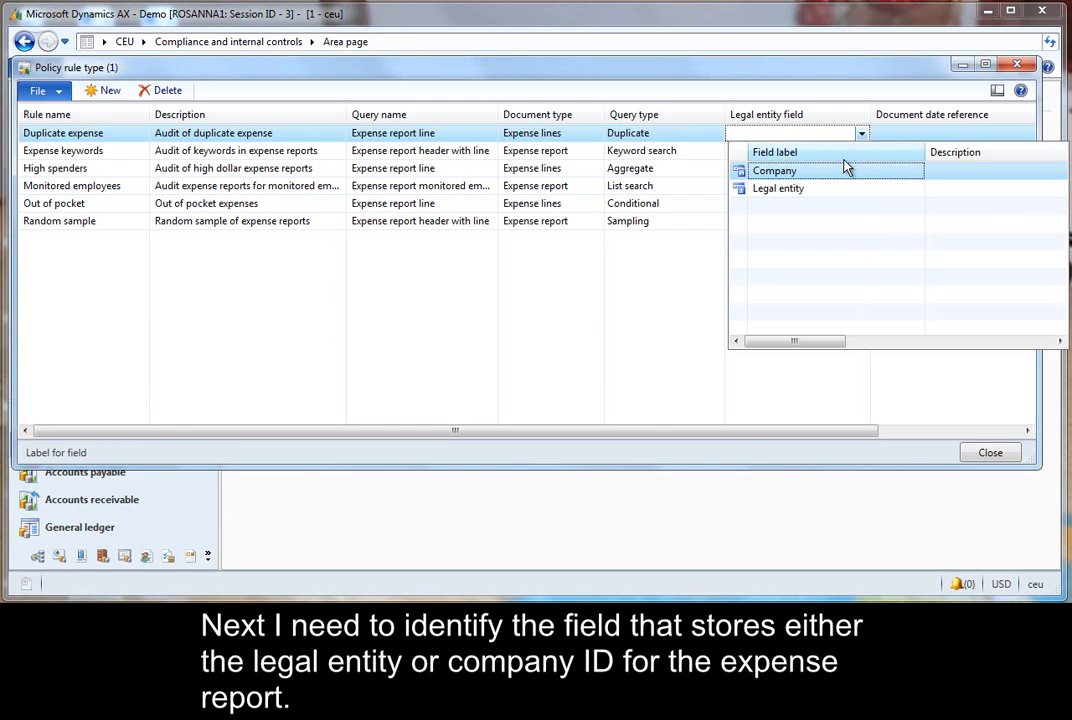
left_click(766, 189)
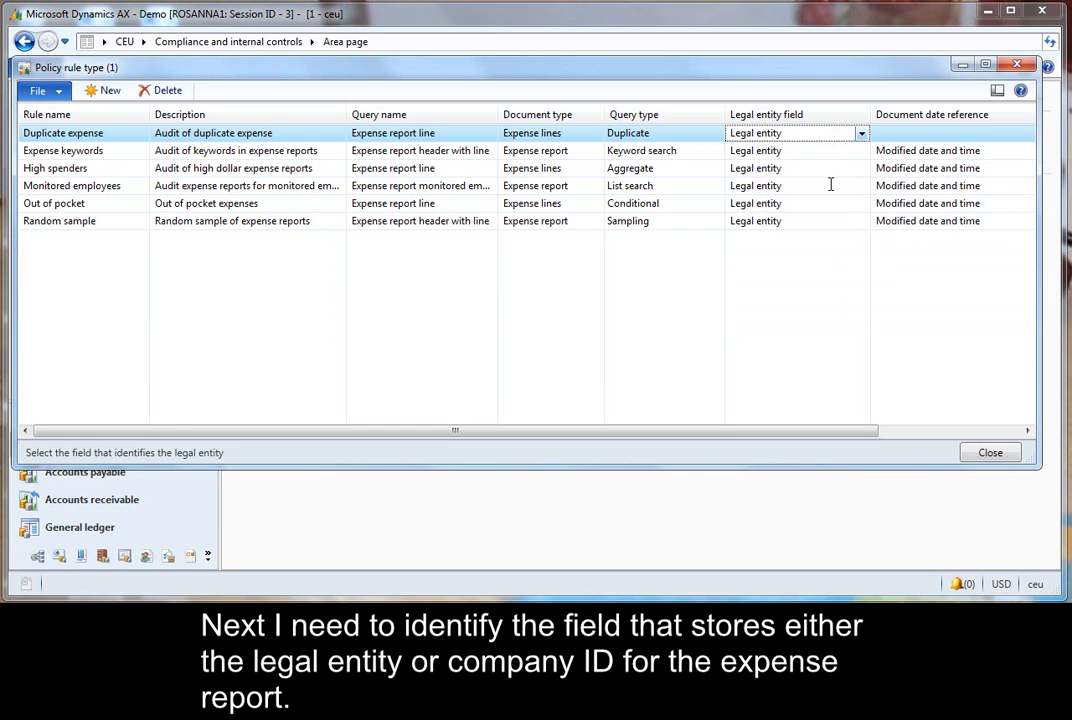
left_click(987, 134)
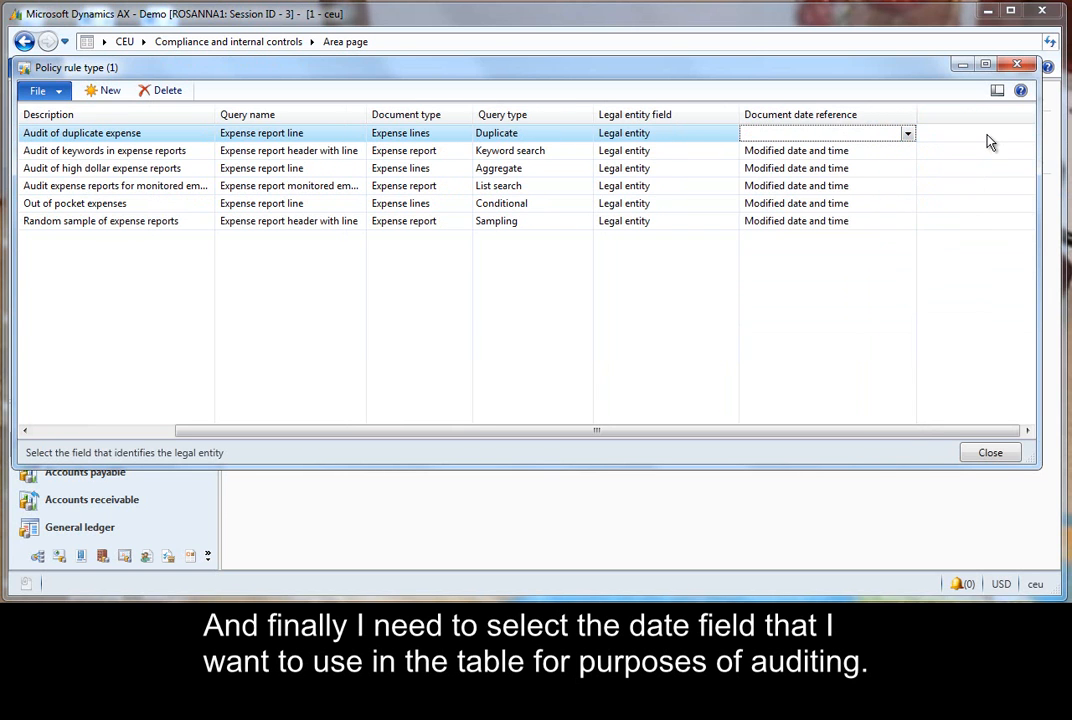
left_click(907, 134)
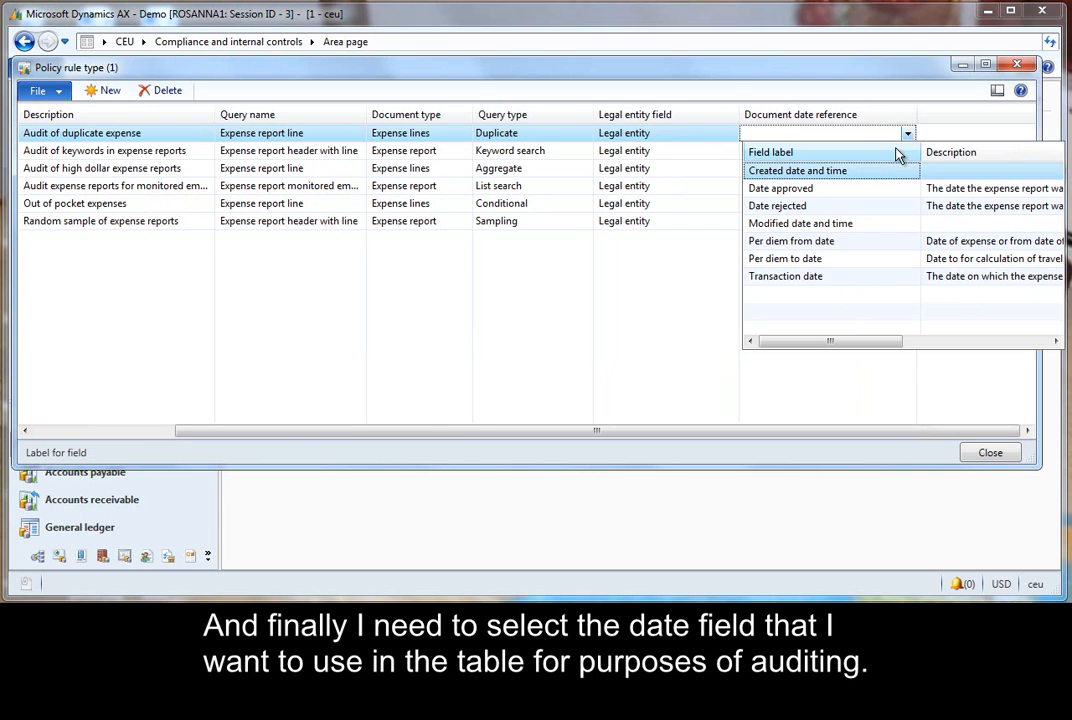
left_click(835, 227)
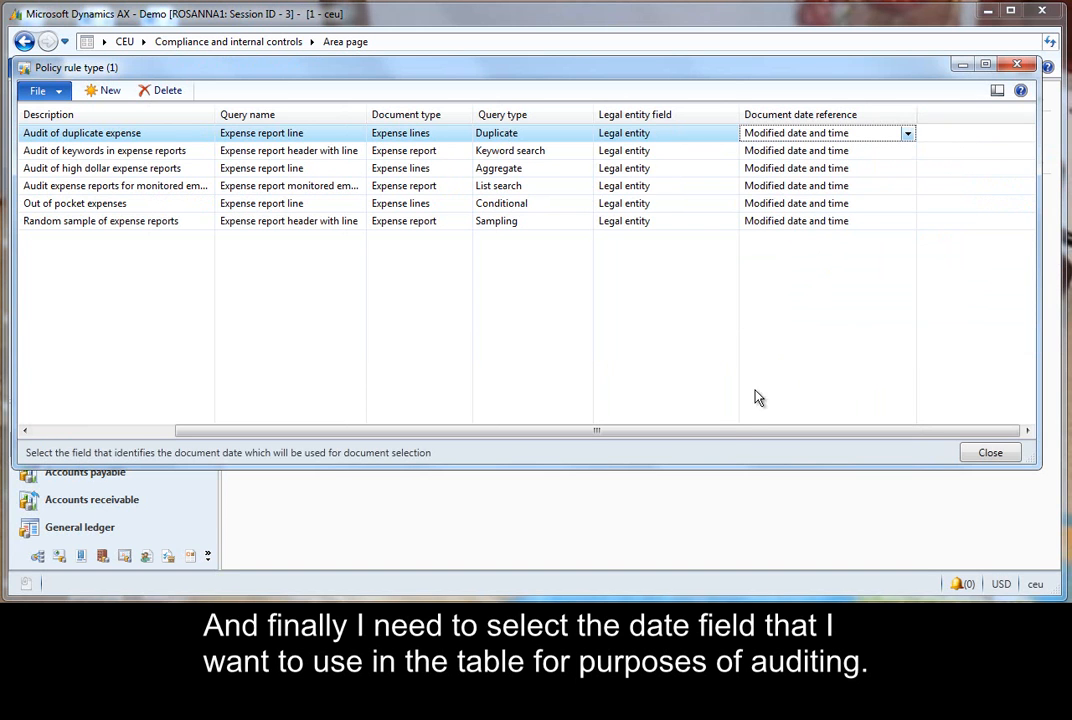
left_click_drag(724, 435, 561, 430)
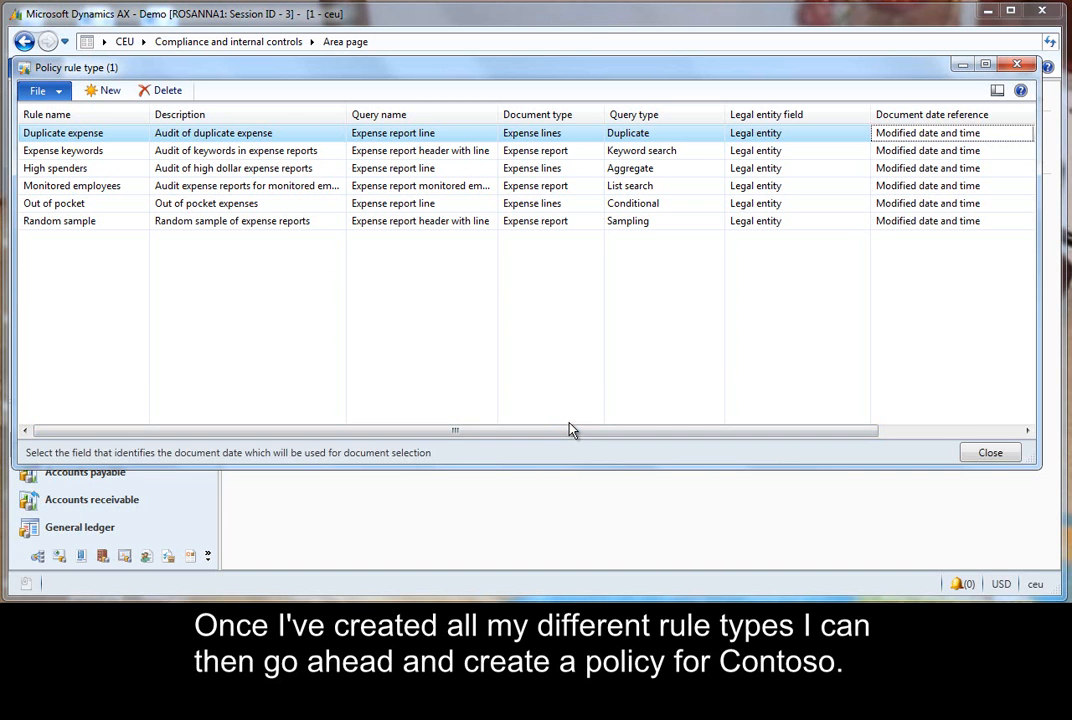
left_click(968, 453)
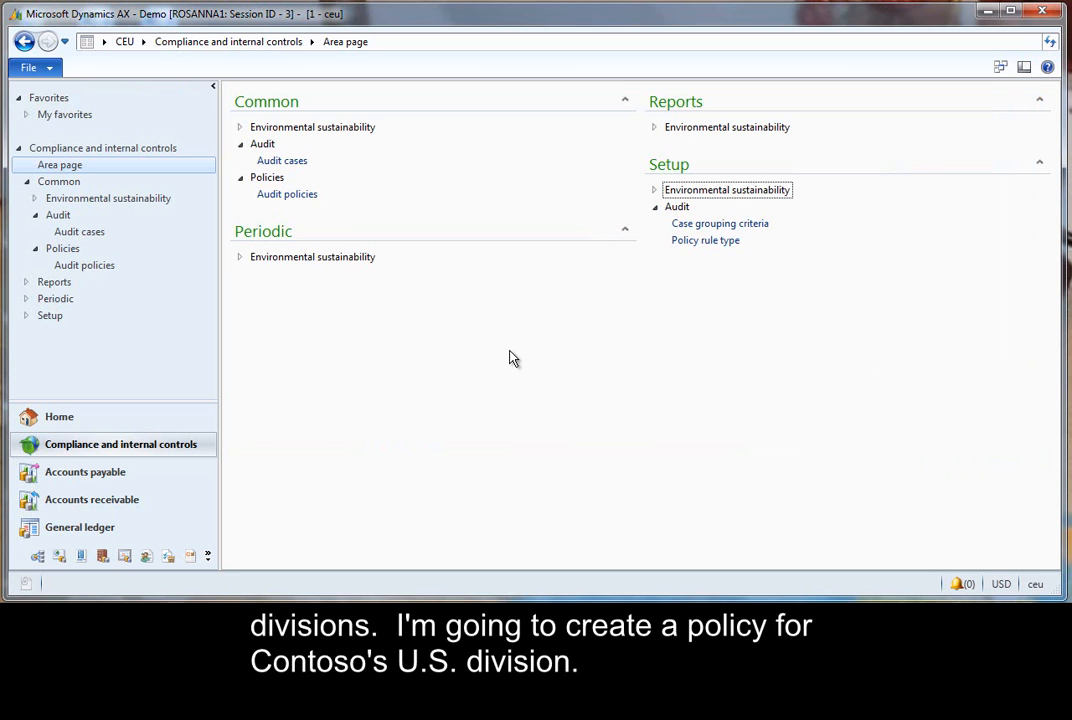
- Open audit policies and create a new policy named US Audit Policy
left_click(300, 195)
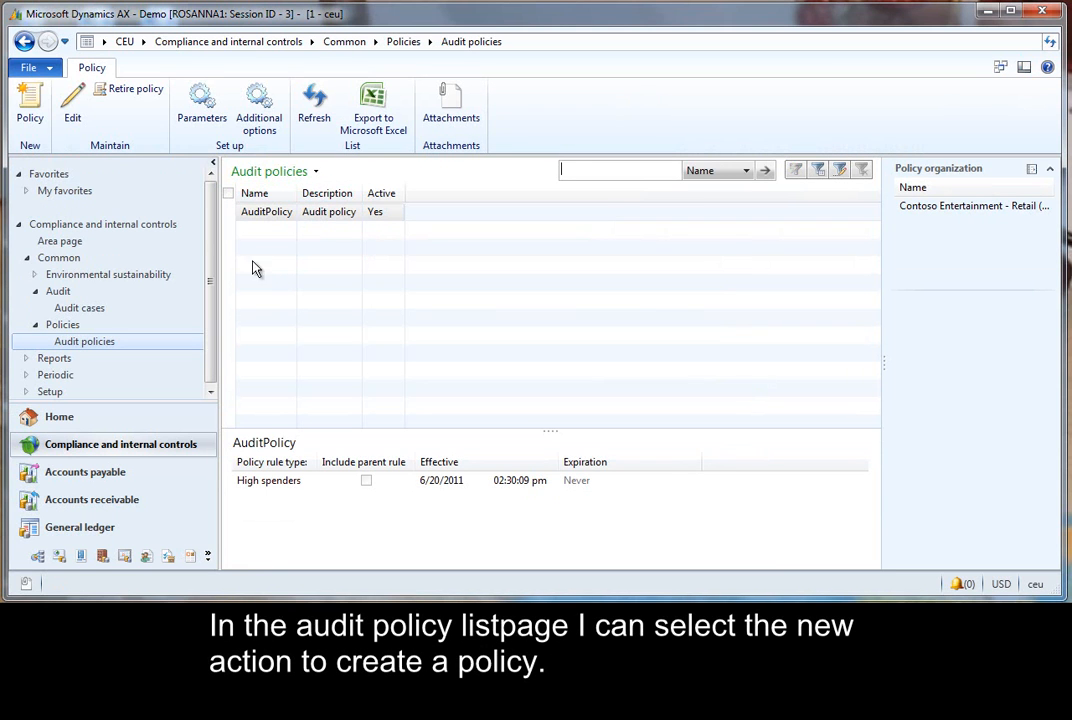
left_click(36, 113)
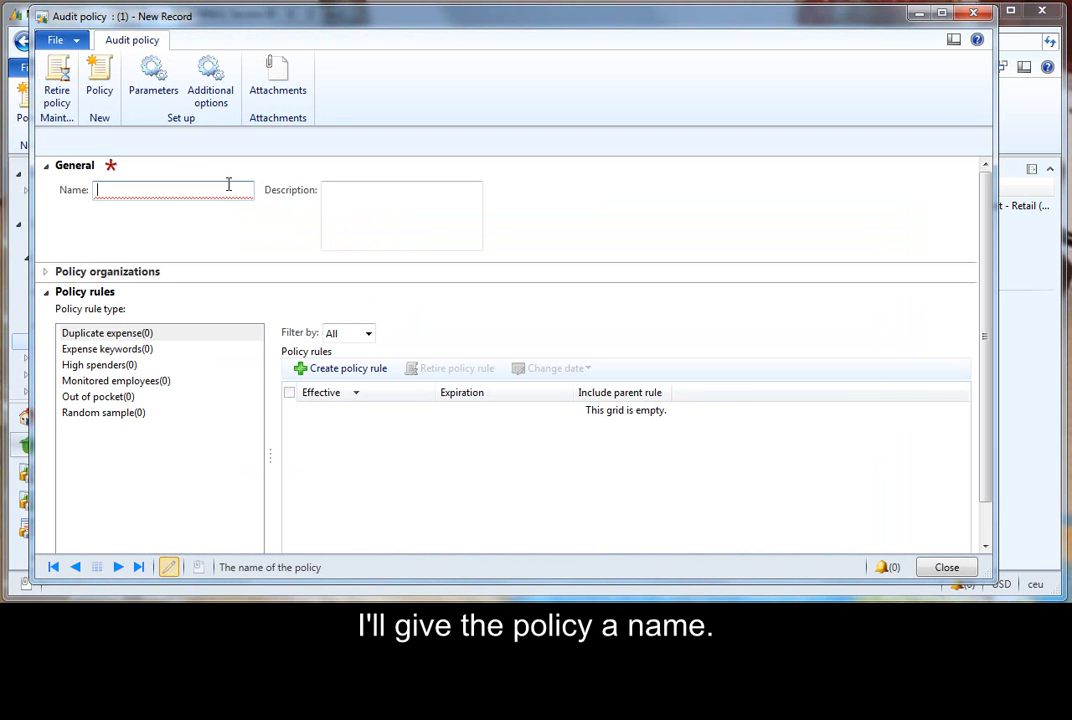
type("US Audit Policy")
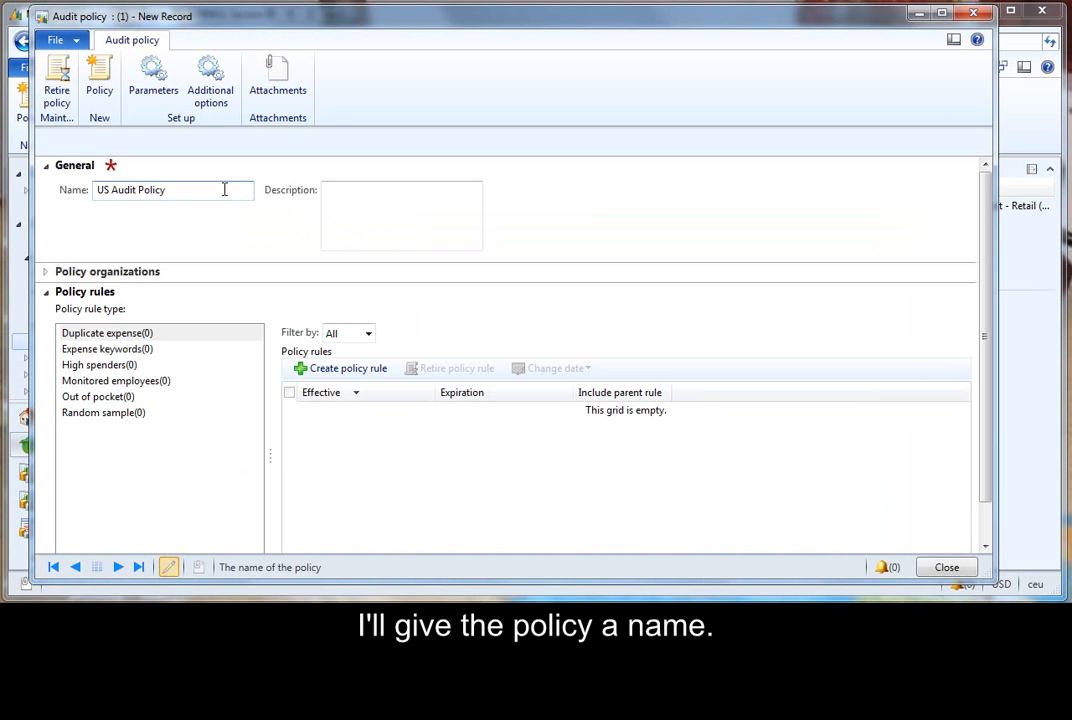
- Add Contoso Entertainment Systems (West) and Contoso Entertainment Systems USA East as the policy's organizations
left_click(45, 292)
left_click(45, 274)
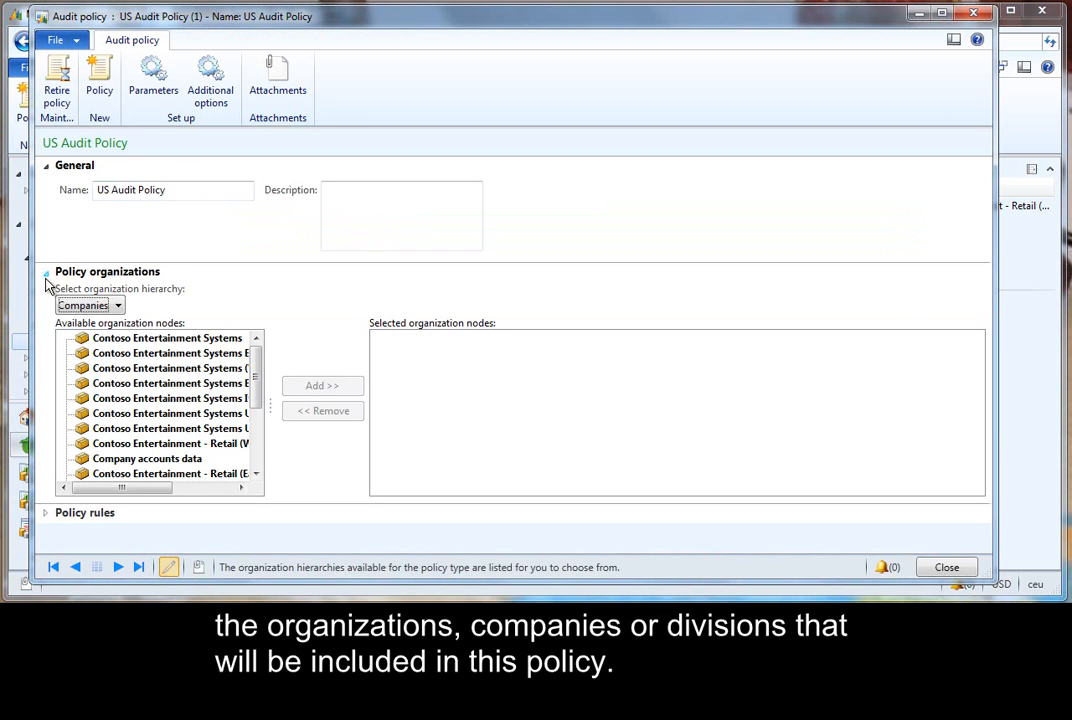
left_click(185, 372)
left_click(350, 389)
left_click(180, 428)
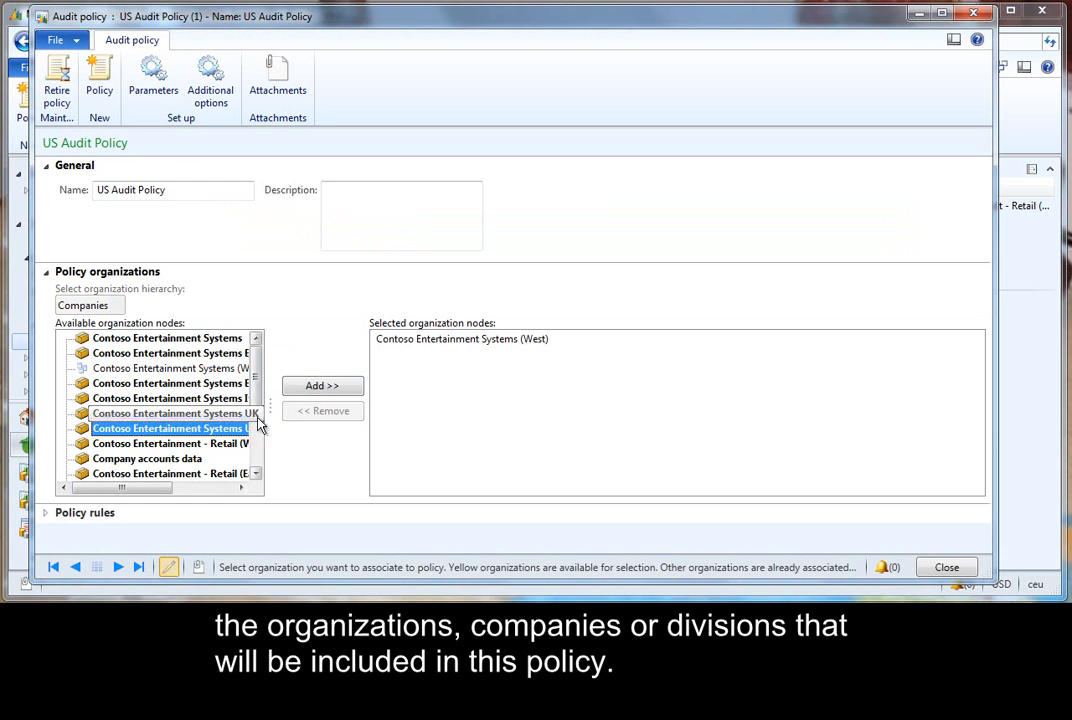
left_click(330, 397)
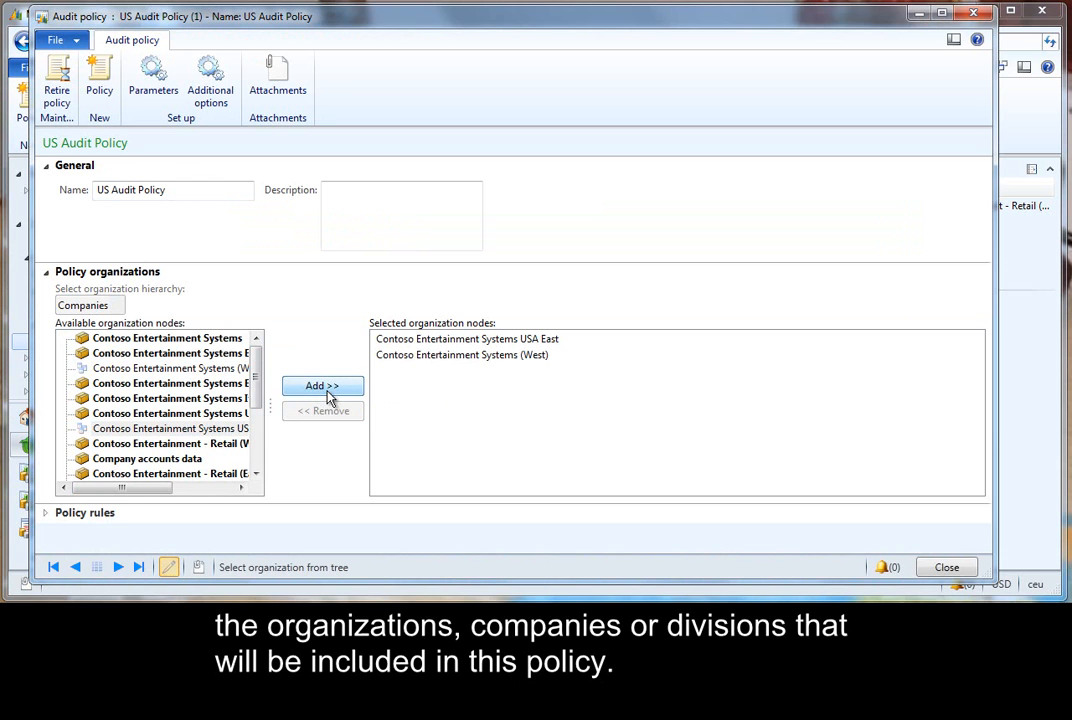
- Create a Duplicate expense policy rule and open its query's Group by definition
left_click(46, 273)
left_click(45, 294)
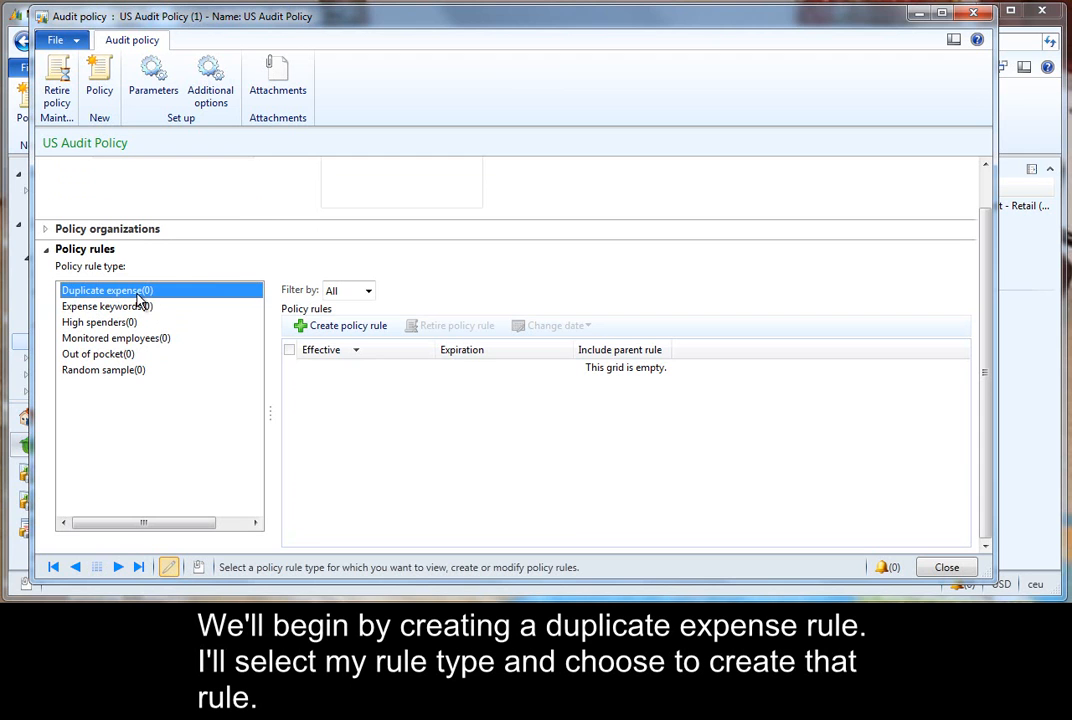
left_click(376, 330)
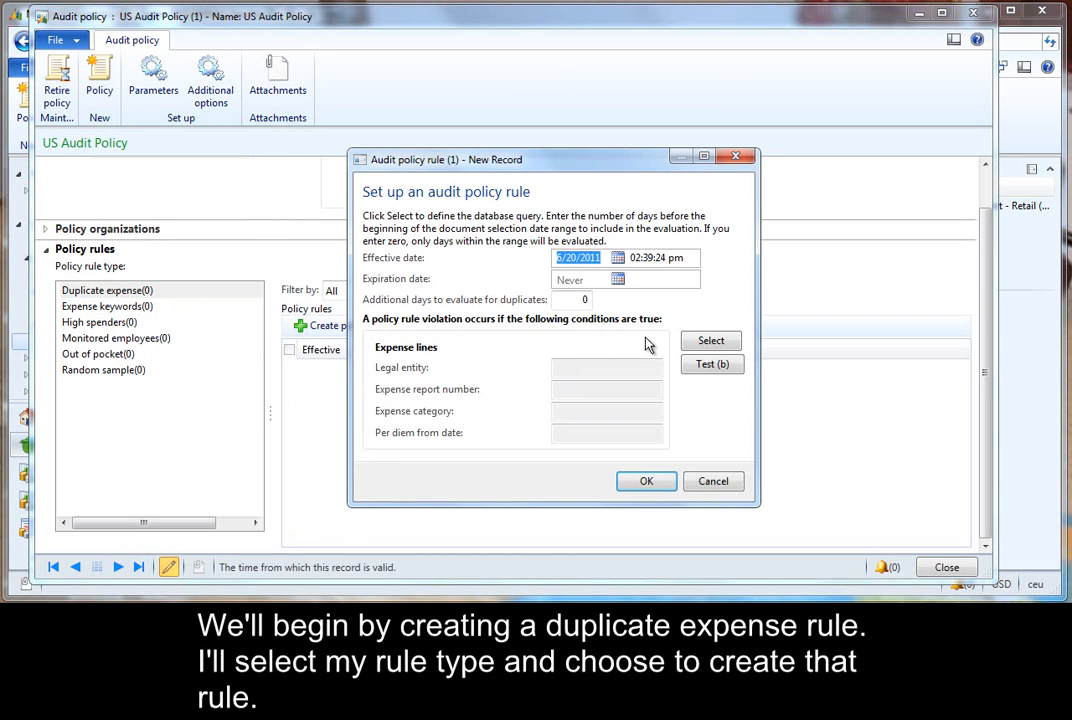
left_click(710, 341)
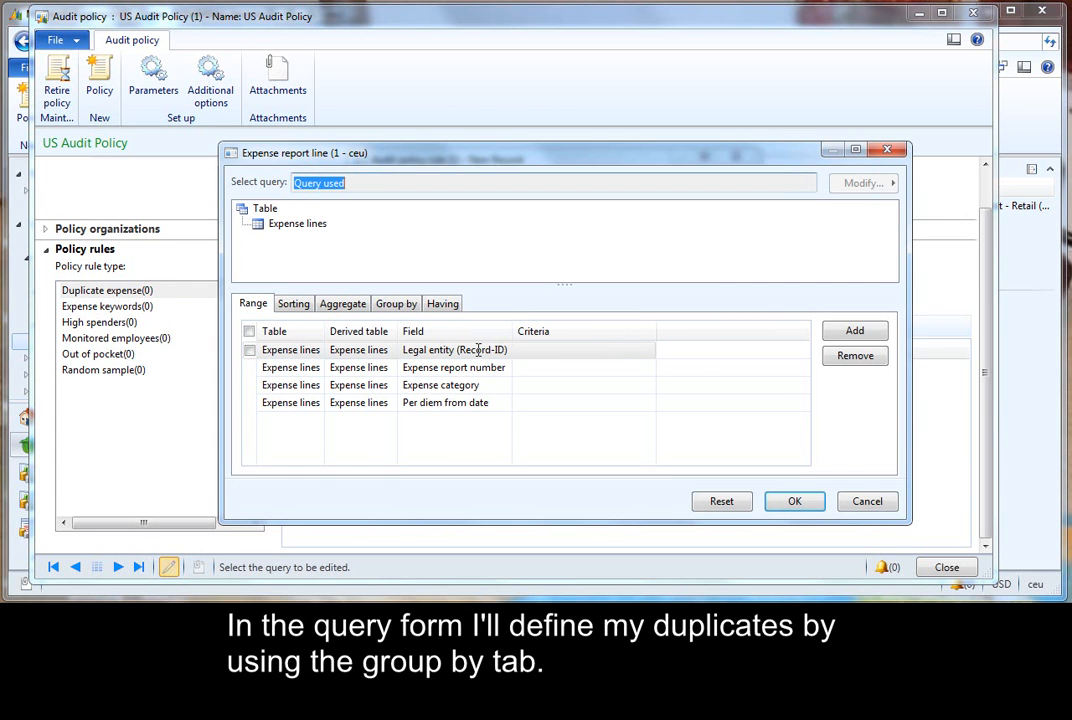
left_click(405, 307)
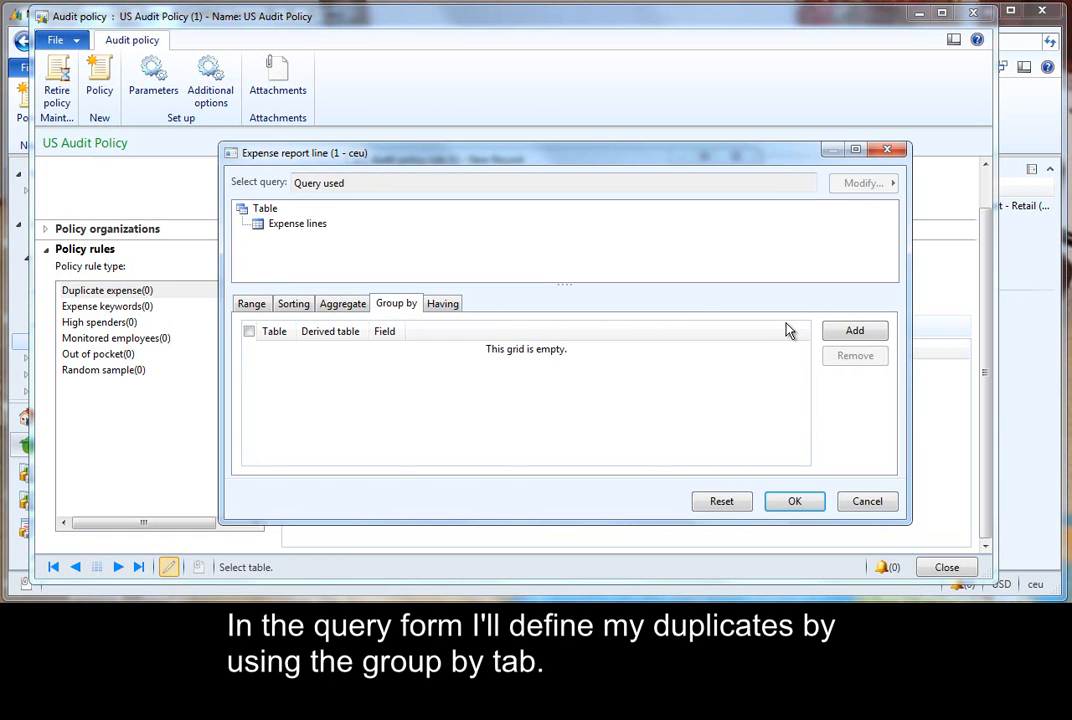
- Add a group-by field on expense lines set to Transaction amount
left_click(832, 331)
left_click_drag(405, 331, 497, 337)
left_click(490, 350)
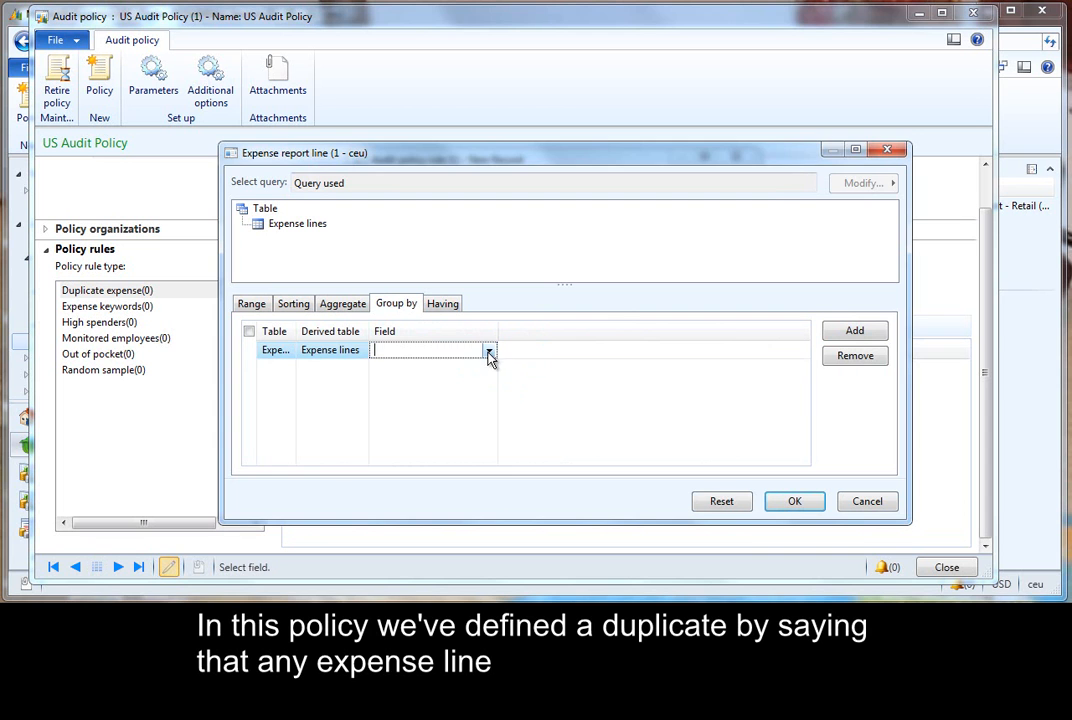
left_click(488, 350)
left_click_drag(705, 382, 708, 533)
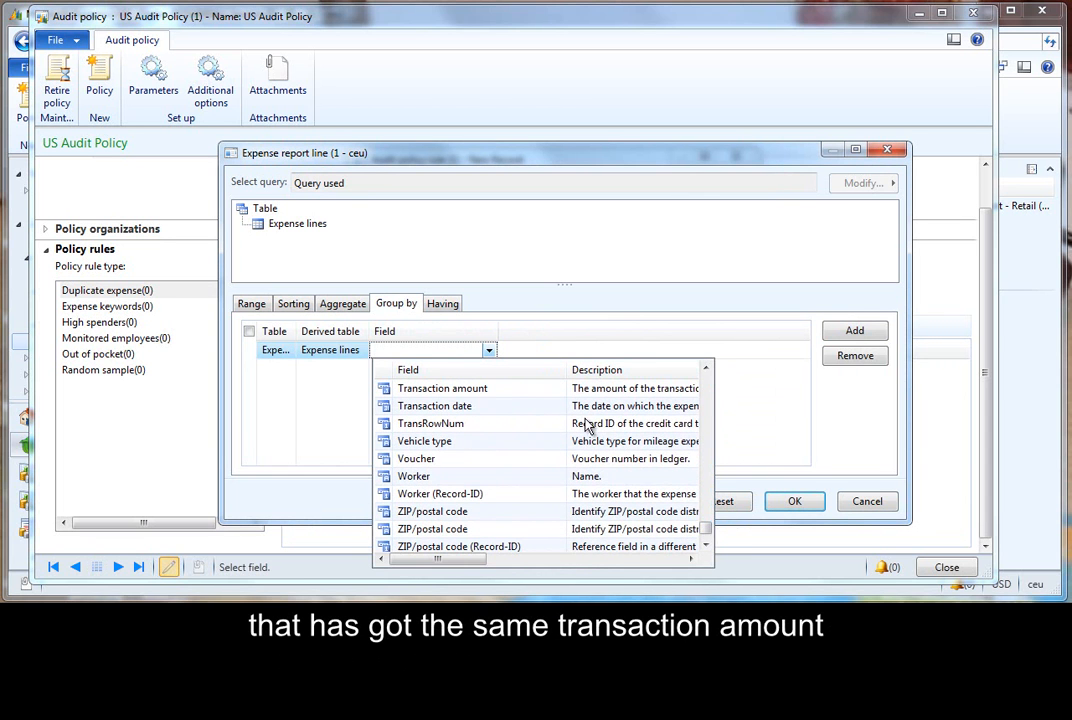
left_click(546, 388)
- Add a second group-by field on expense lines set to Transaction date
left_click(853, 330)
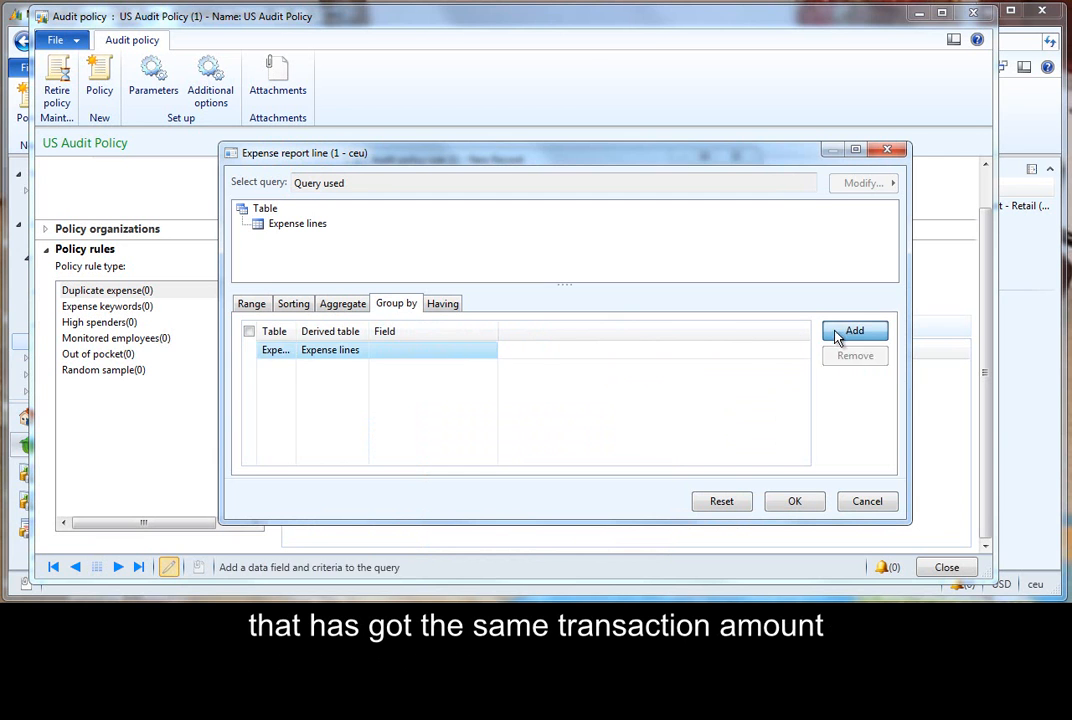
left_click(491, 351)
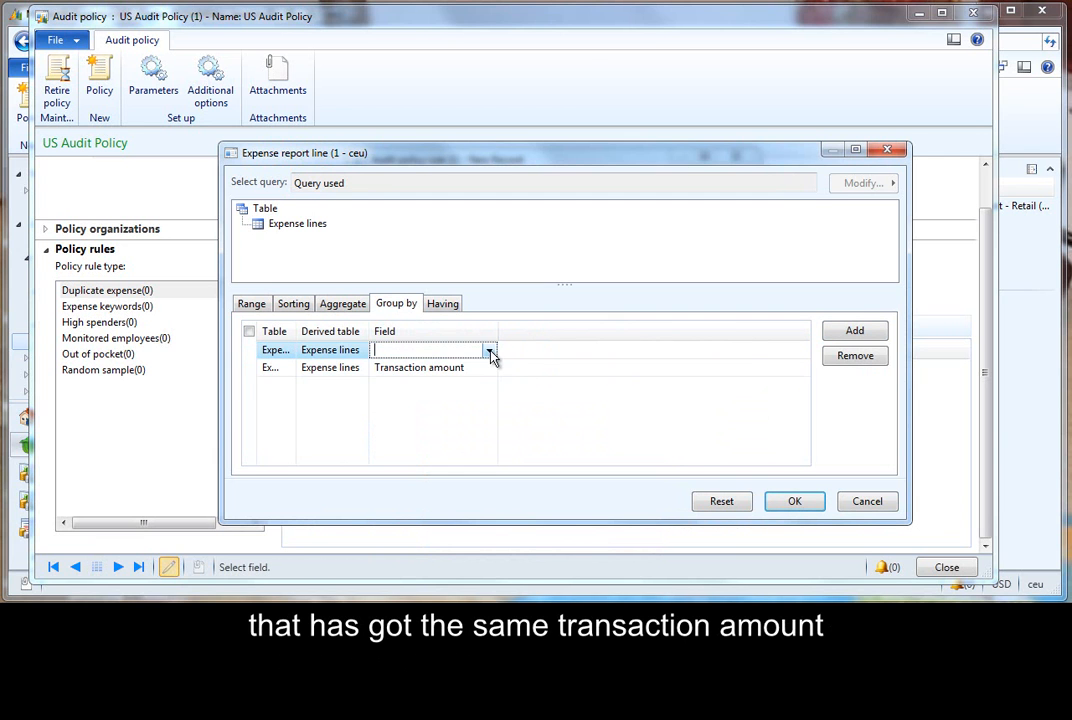
left_click(489, 350)
left_click_drag(707, 395, 706, 514)
left_click(646, 532)
- Add a third group-by field on expense lines set to Worker
left_click(850, 332)
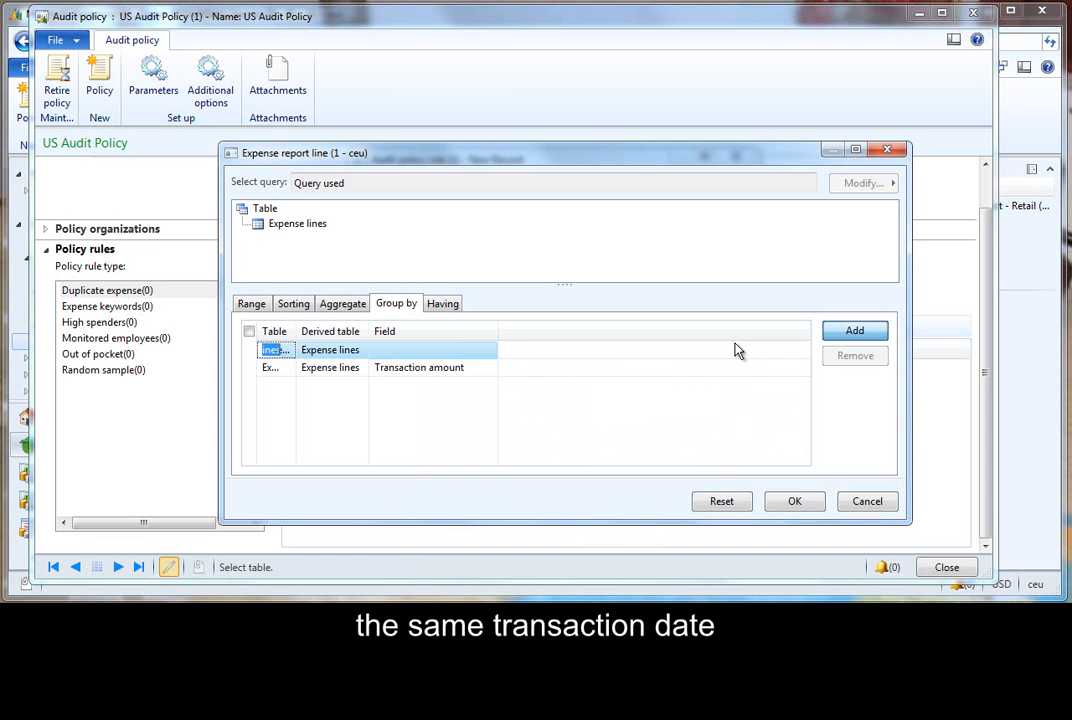
left_click(430, 350)
left_click(489, 350)
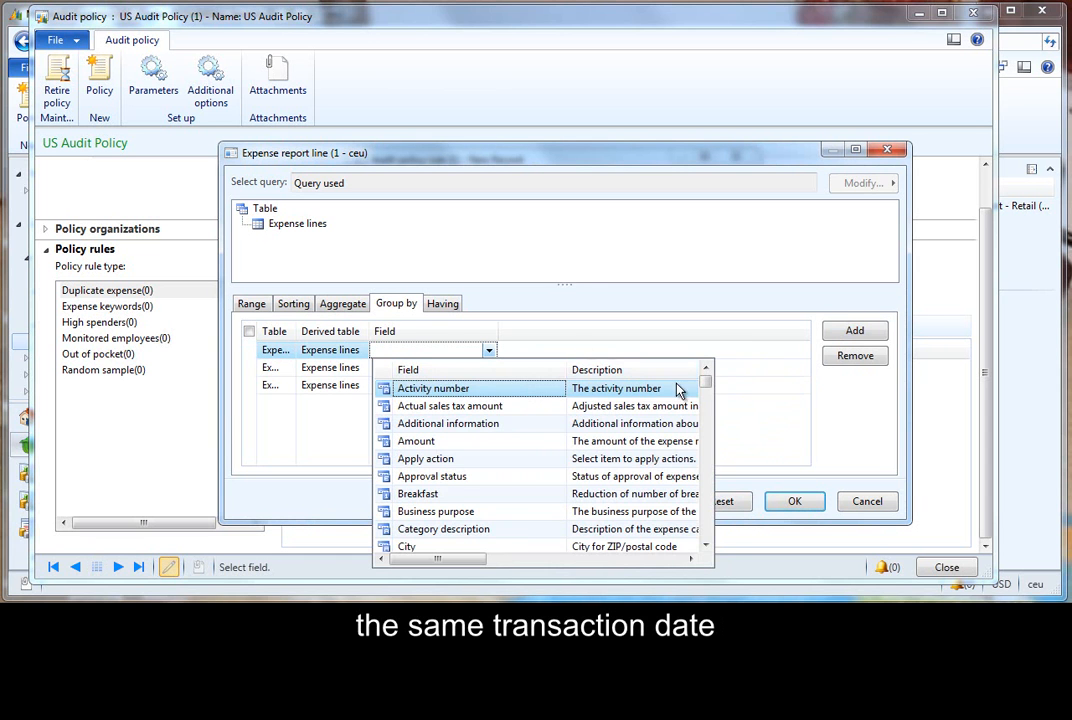
left_click_drag(701, 385, 708, 538)
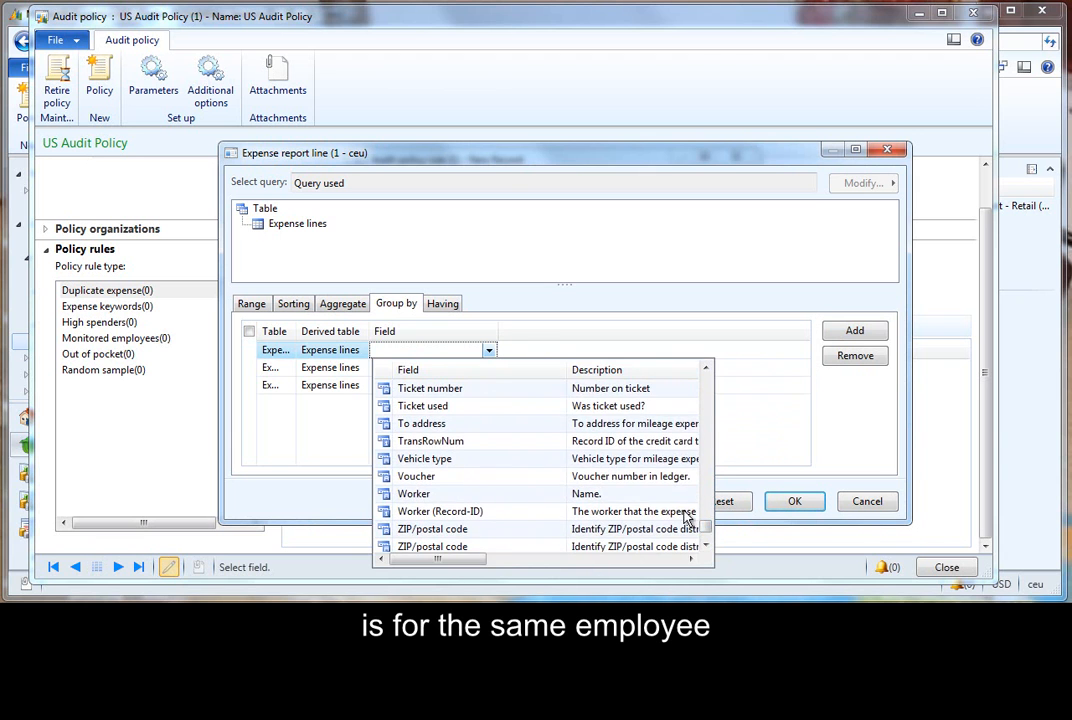
left_click(660, 497)
- Add a fourth group-by field on expense lines set to Expense category and accept the query
left_click(846, 333)
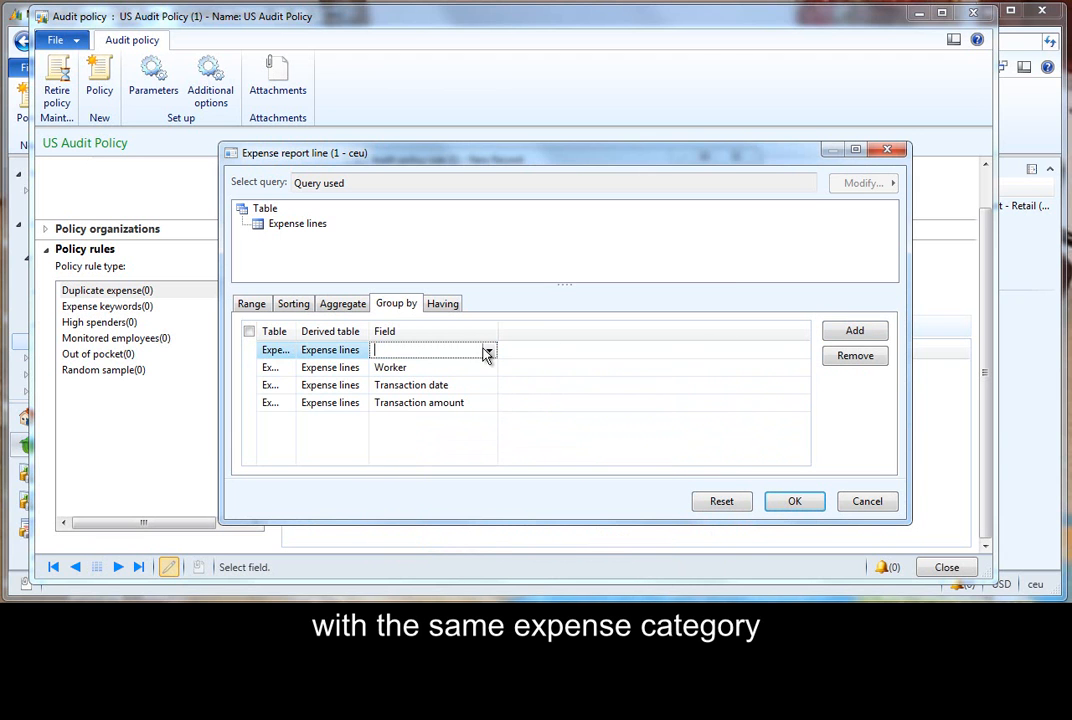
left_click(487, 349)
left_click_drag(706, 546, 706, 548)
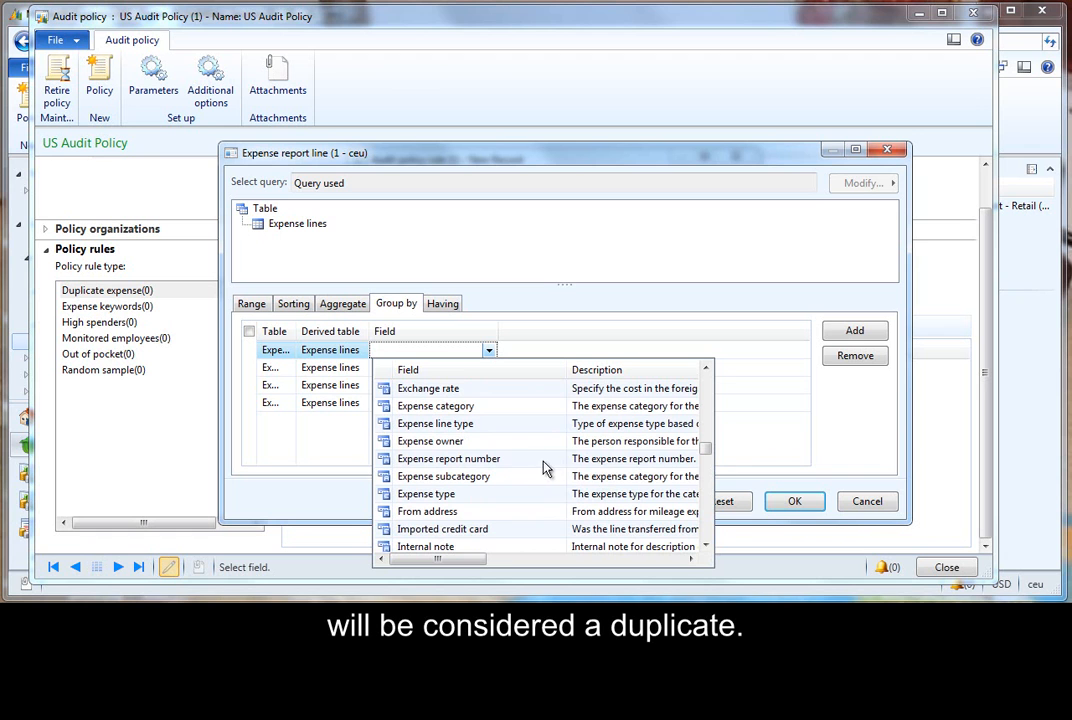
left_click(508, 407)
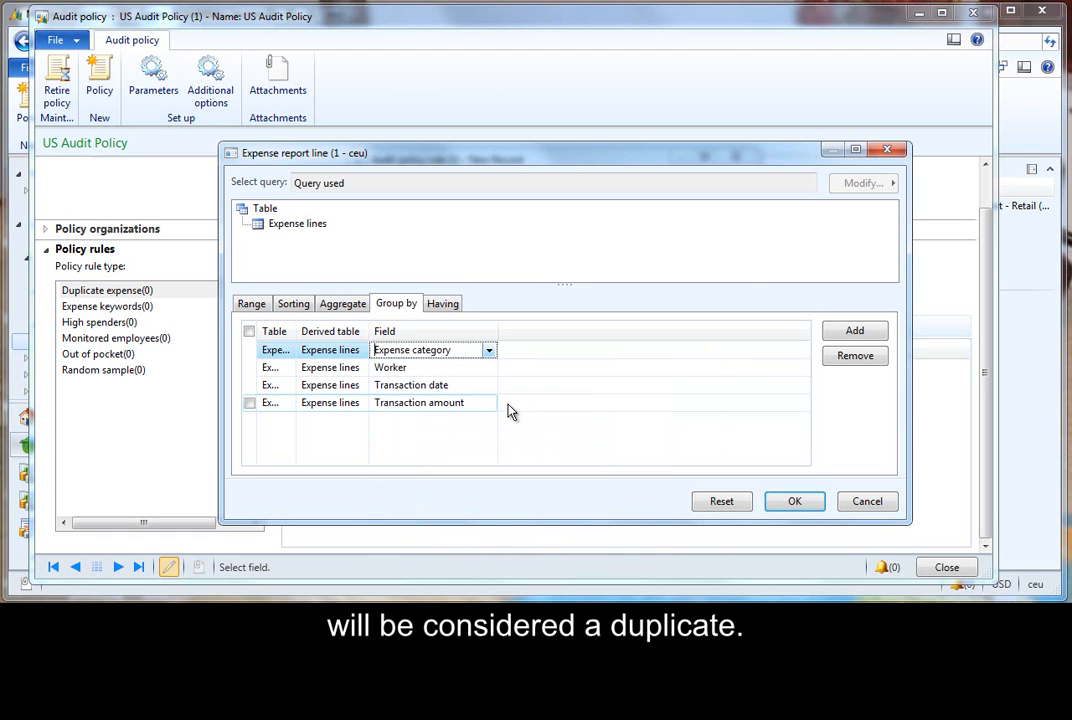
left_click(797, 500)
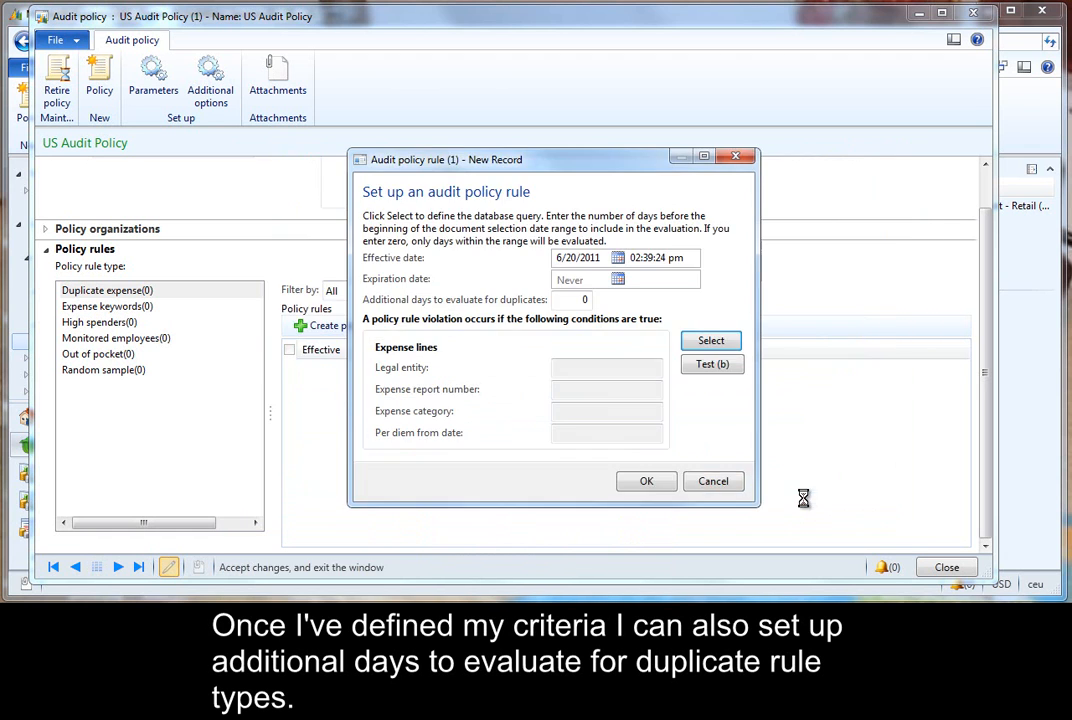
- Set the additional days to evaluate for duplicates to 60 and save the rule
left_click(575, 300)
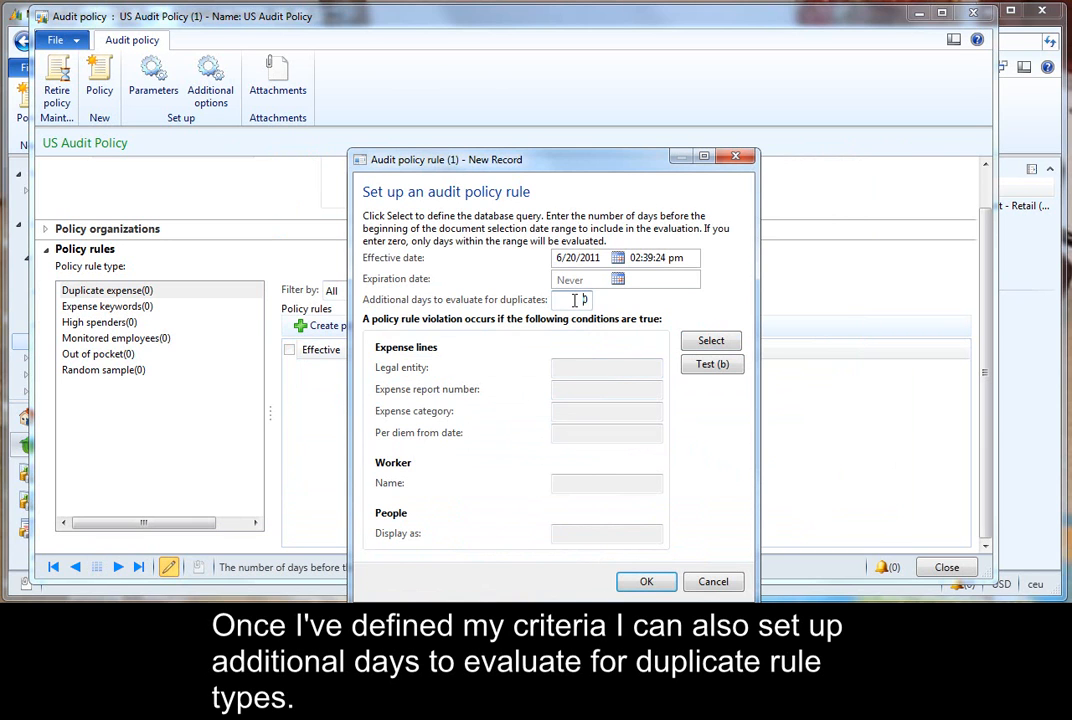
type("60")
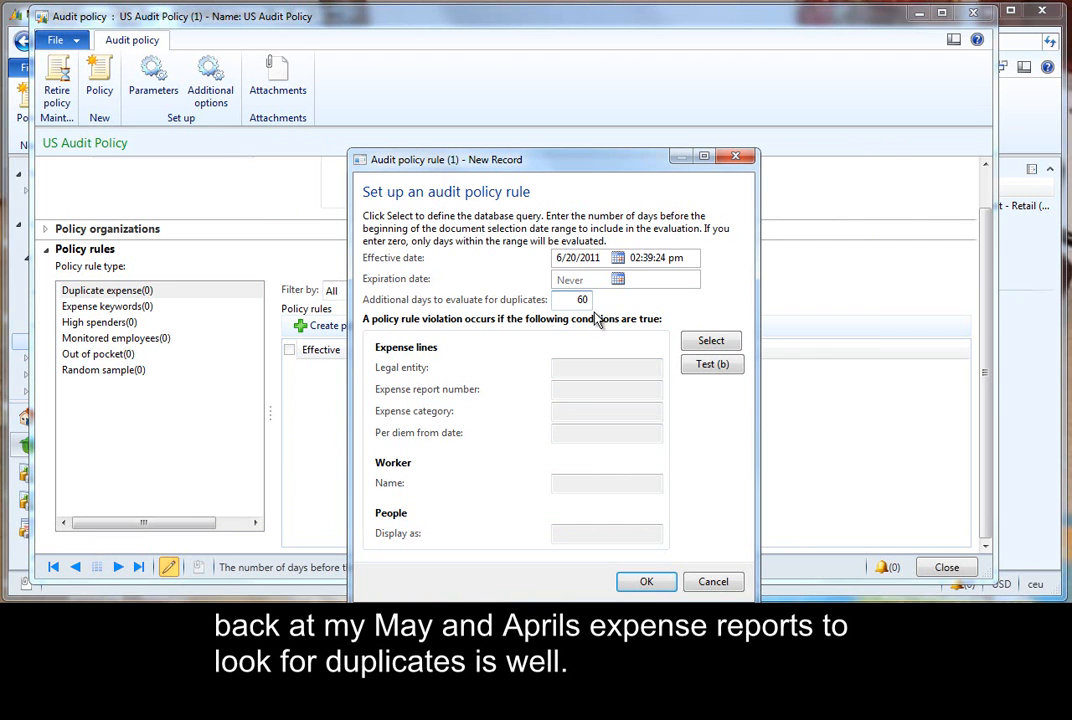
left_click(646, 581)
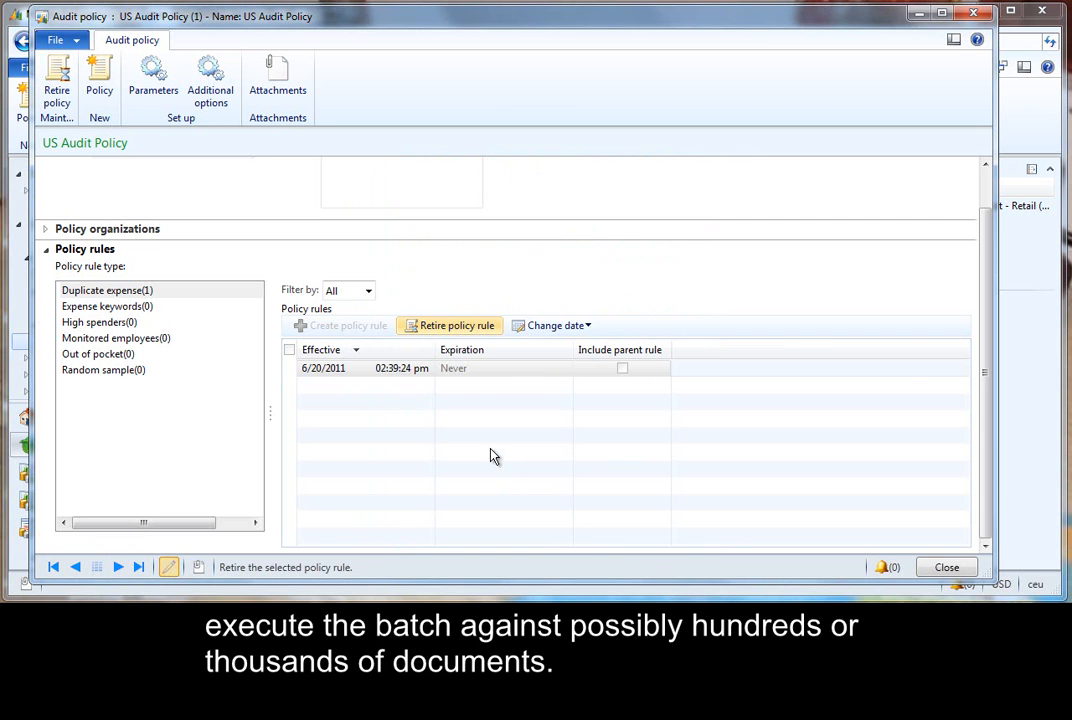
- Reopen the duplicate rule and run a test for documents from 6/1/2011 to 6/30/2011
double_click(418, 377)
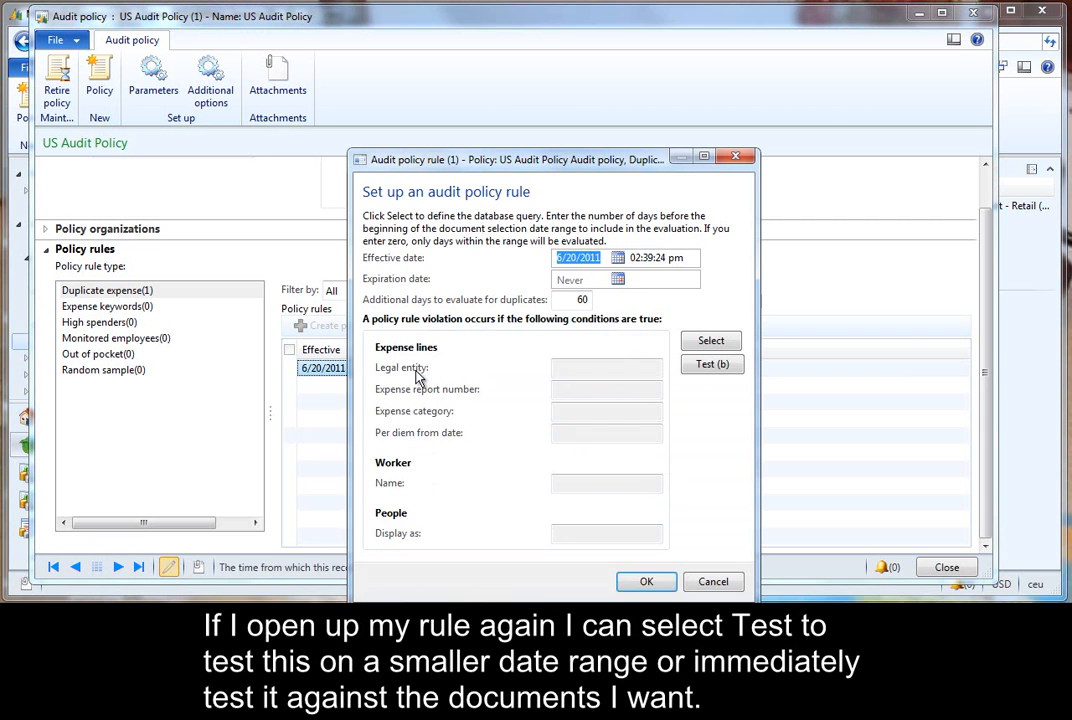
left_click(708, 366)
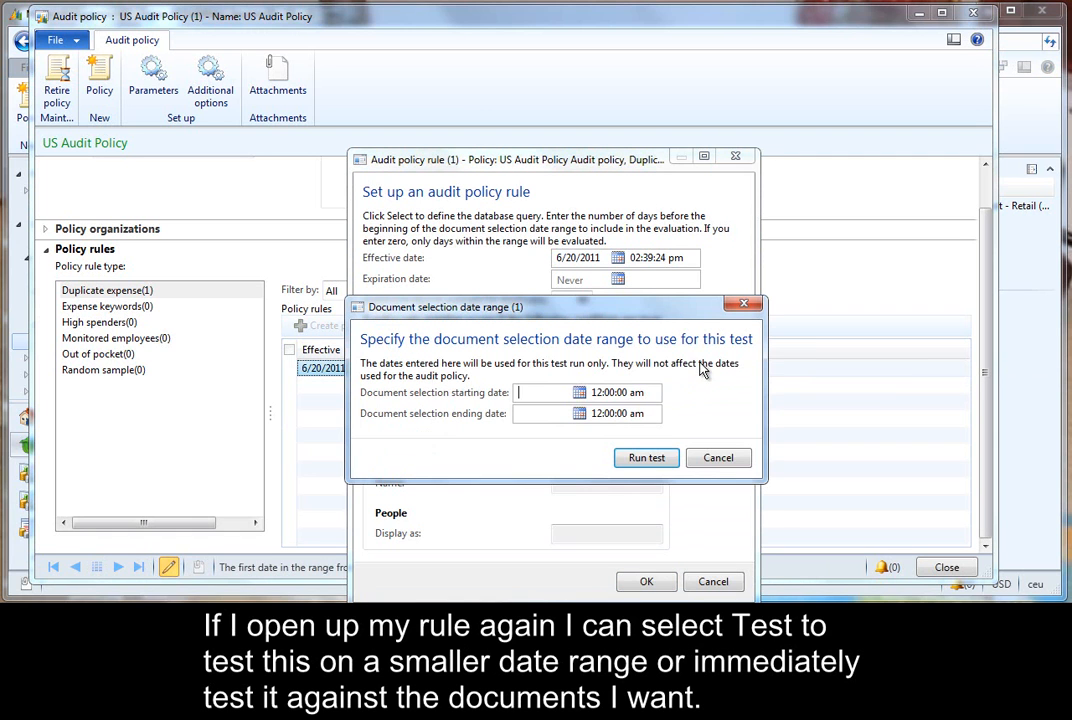
left_click(579, 392)
left_click(643, 460)
left_click(579, 413)
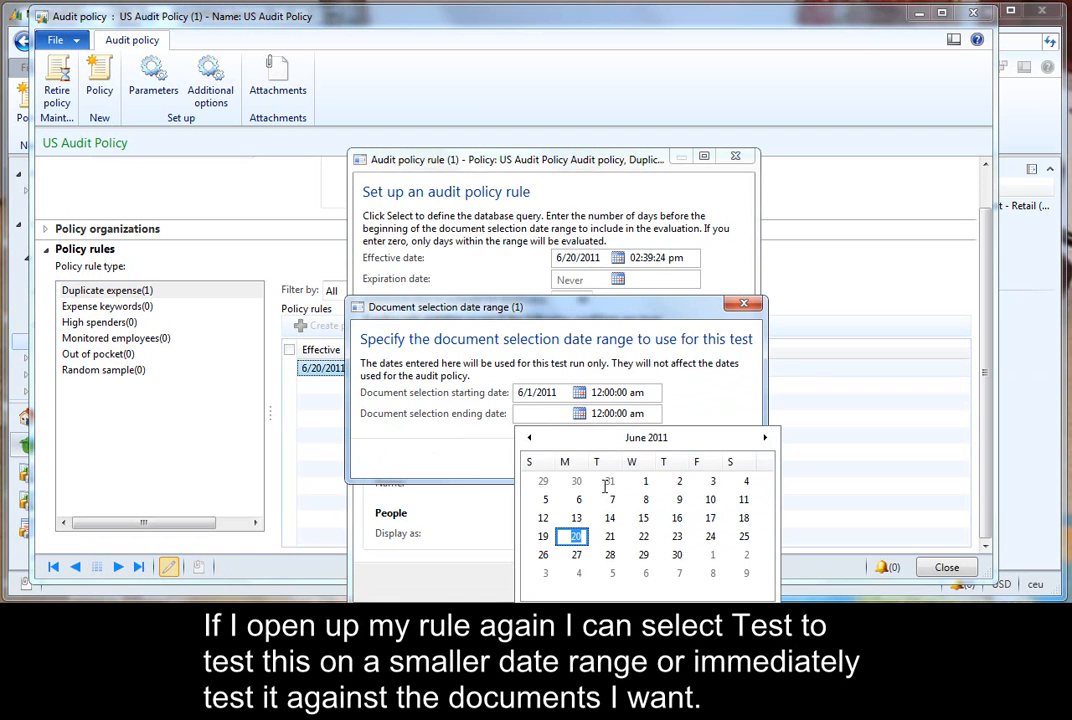
left_click(677, 554)
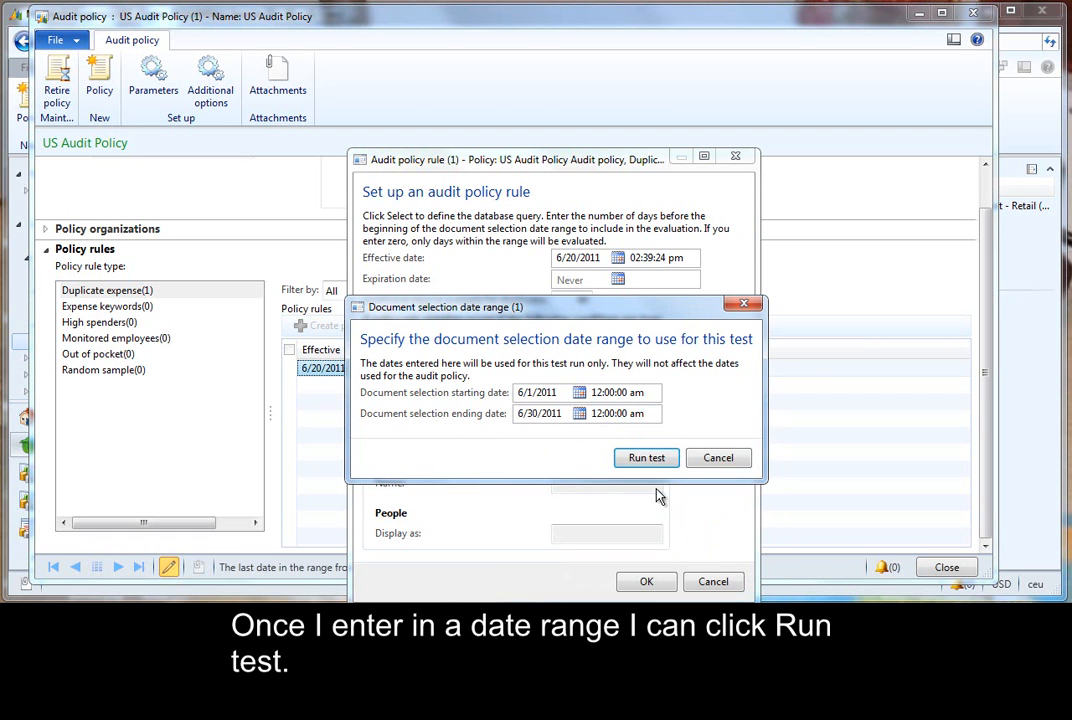
left_click(647, 460)
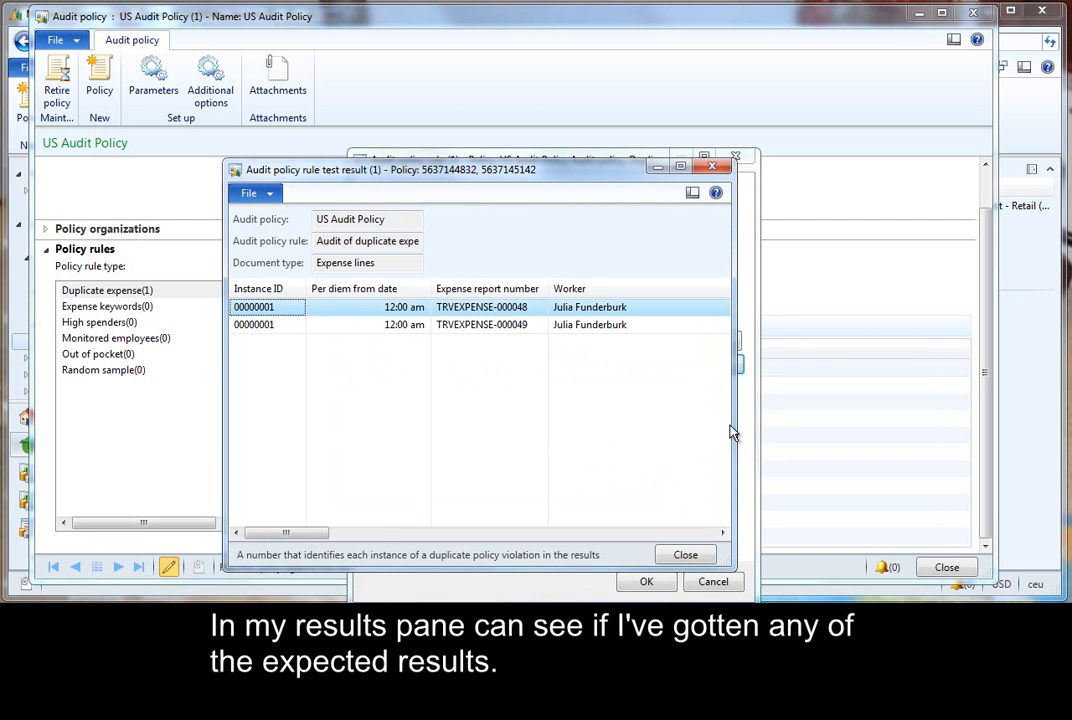
- Enlarge and review the test results window, then close it and the rule dialog
left_click_drag(734, 425, 972, 421)
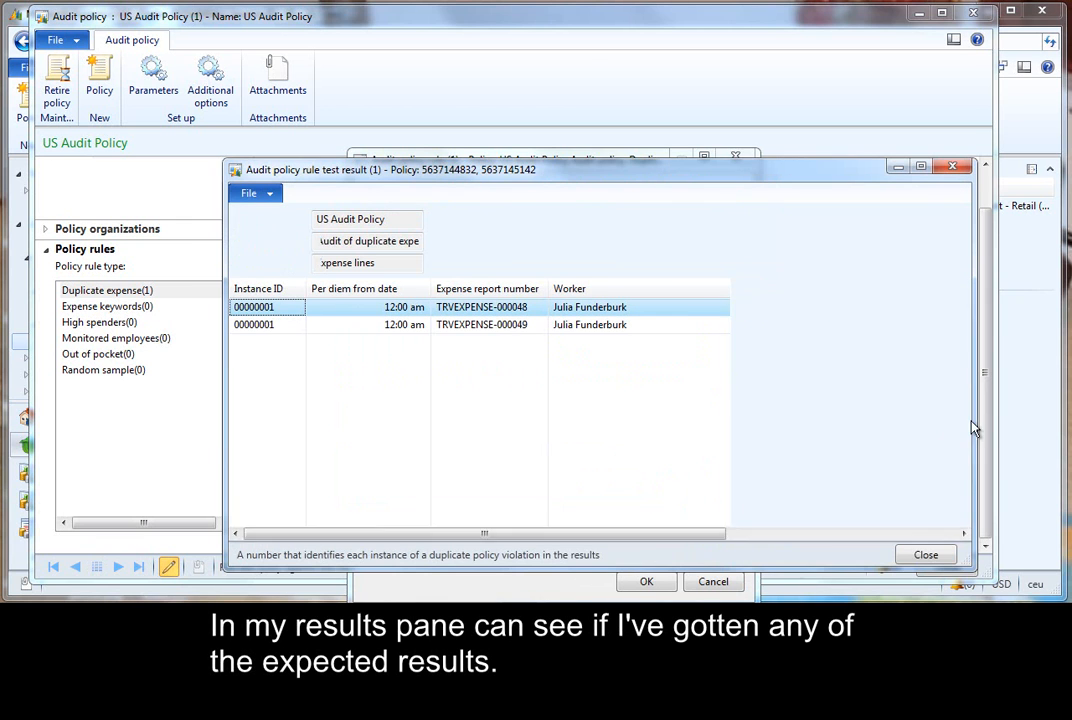
left_click_drag(478, 541, 772, 549)
left_click(925, 556)
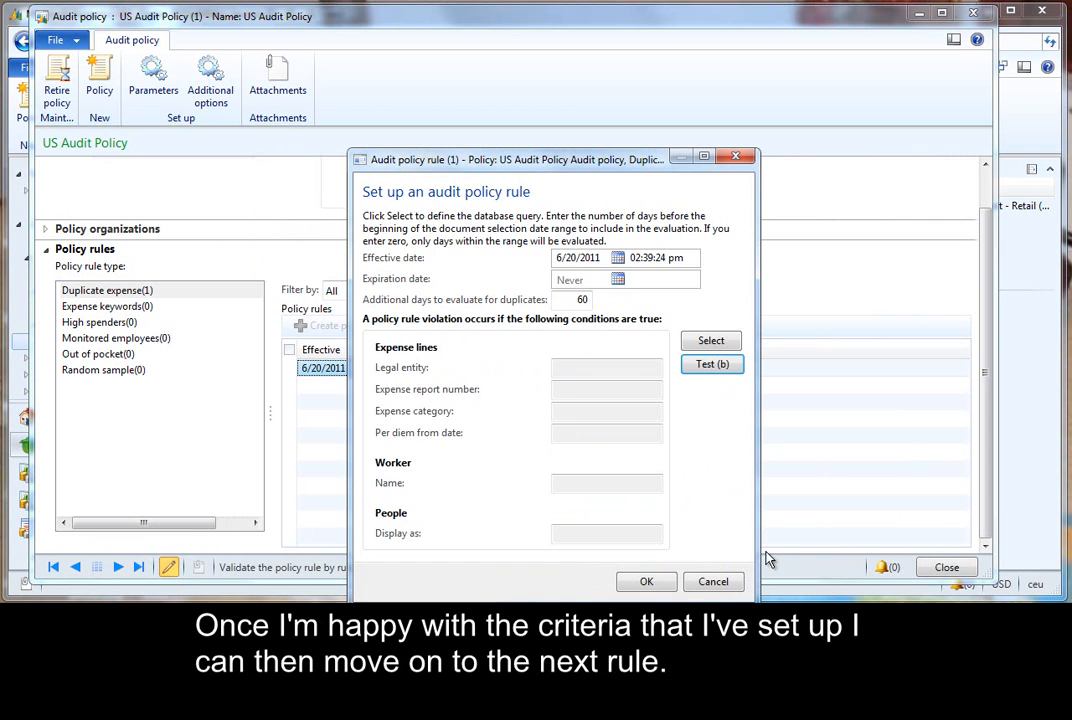
left_click(643, 581)
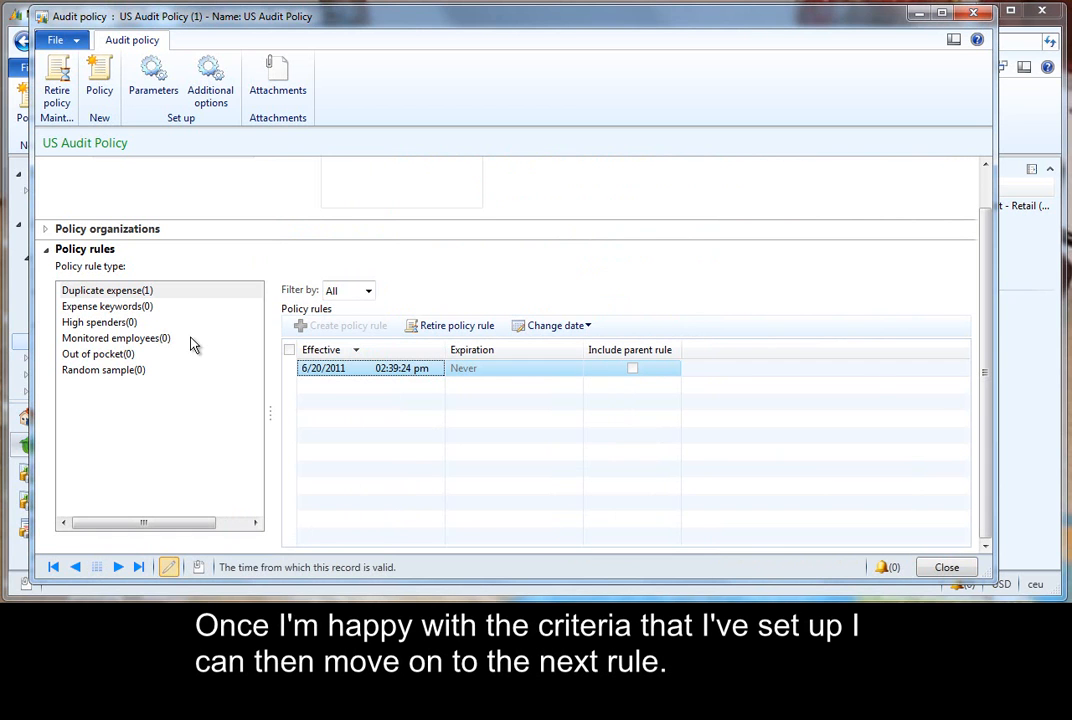
- Add Government as a prohibited word in the policy's additional options
left_click(150, 311)
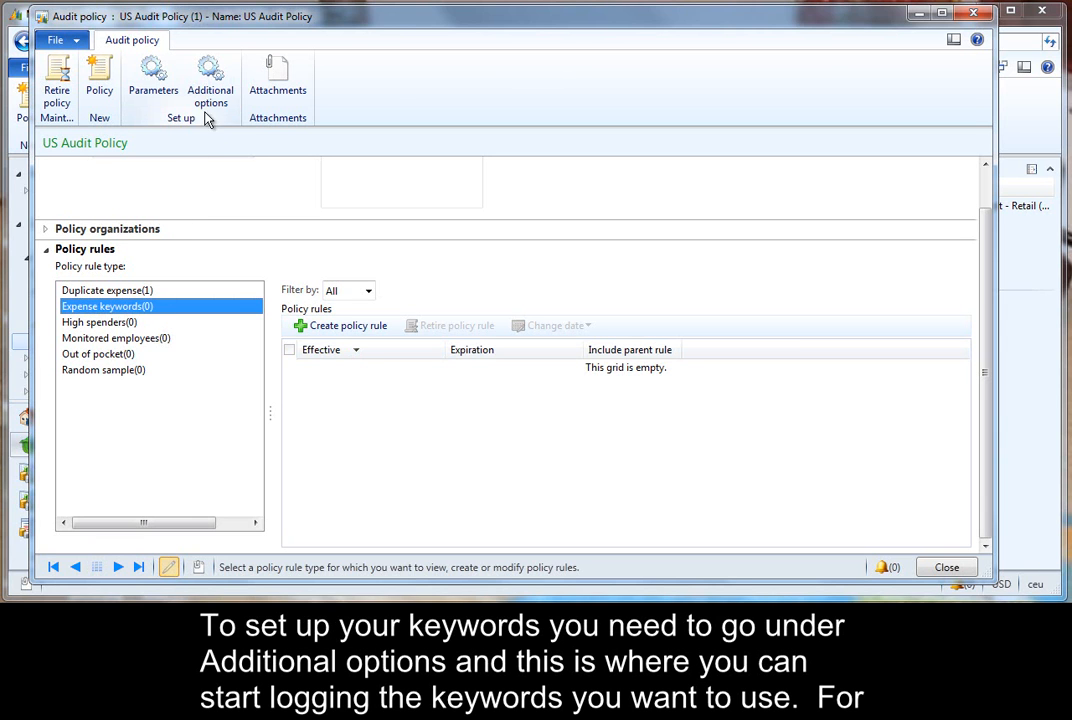
left_click(211, 82)
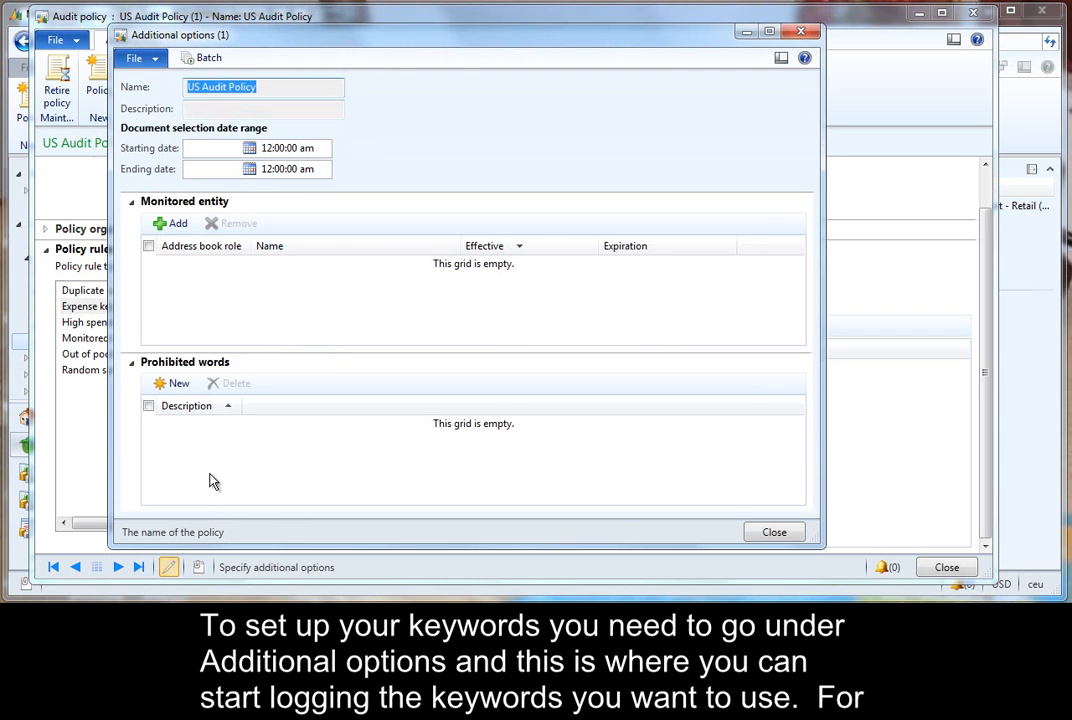
left_click(176, 386)
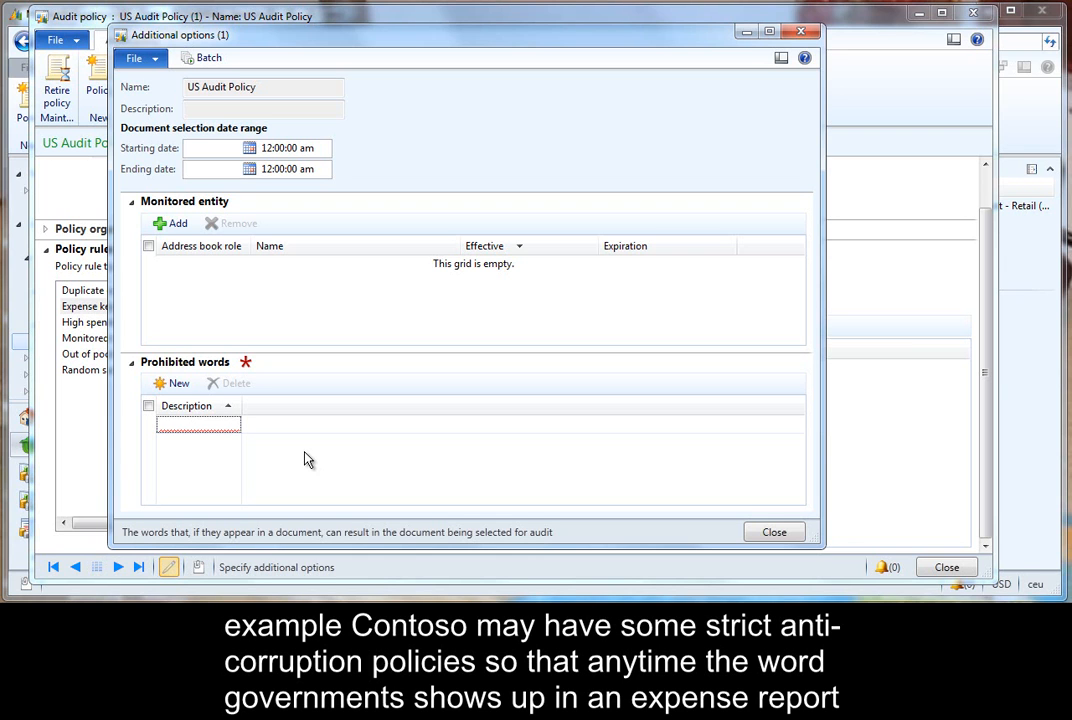
type("Government")
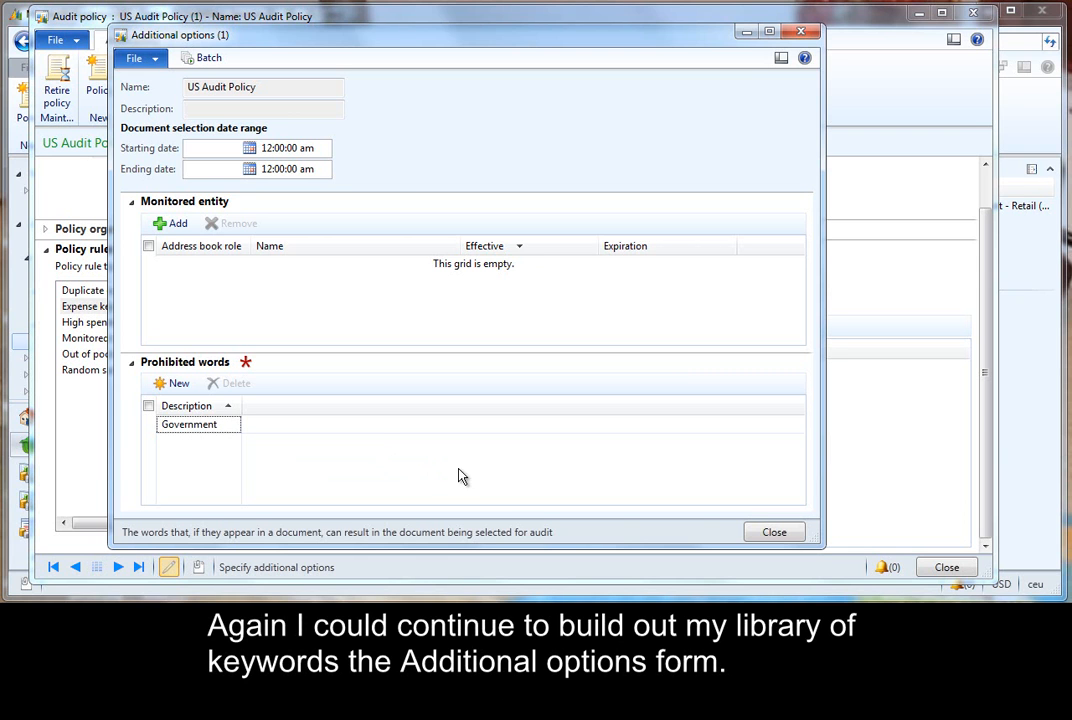
left_click(775, 532)
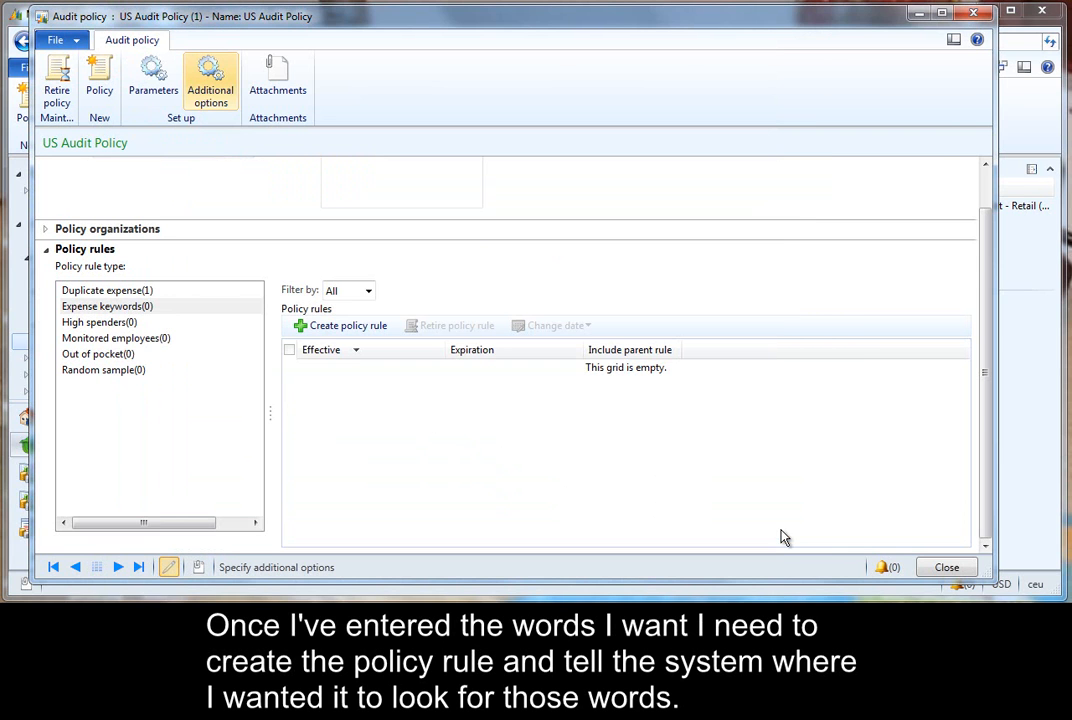
- Create an Expense keywords policy rule monitoring the Additional information field of Expense lines
left_click(350, 333)
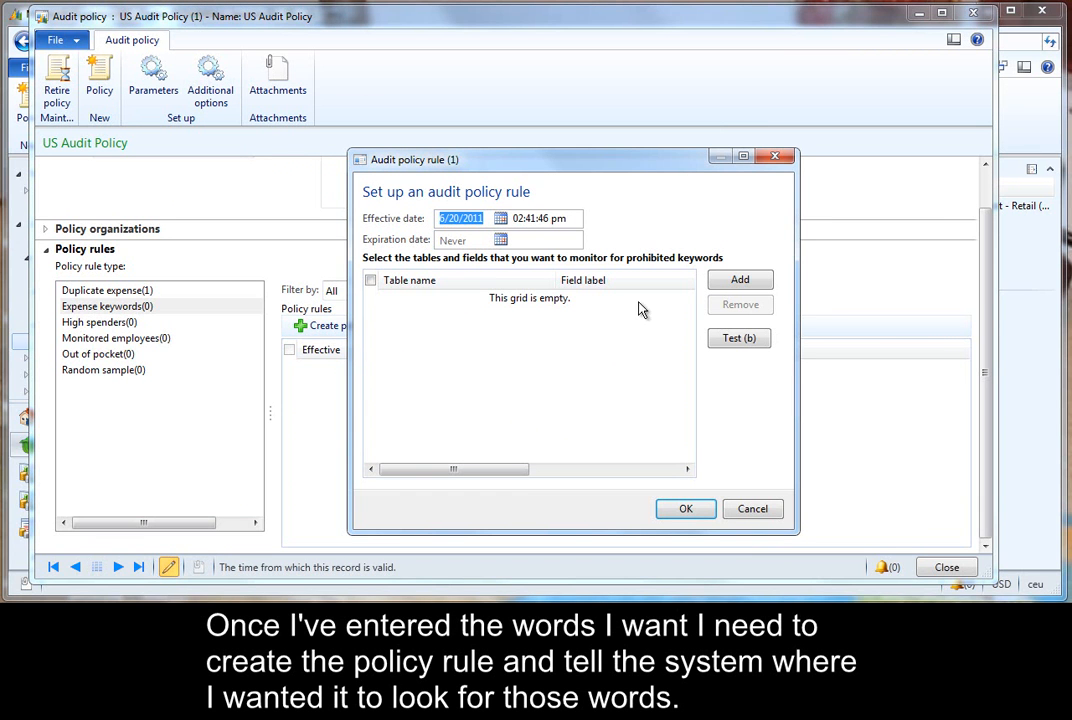
left_click(718, 289)
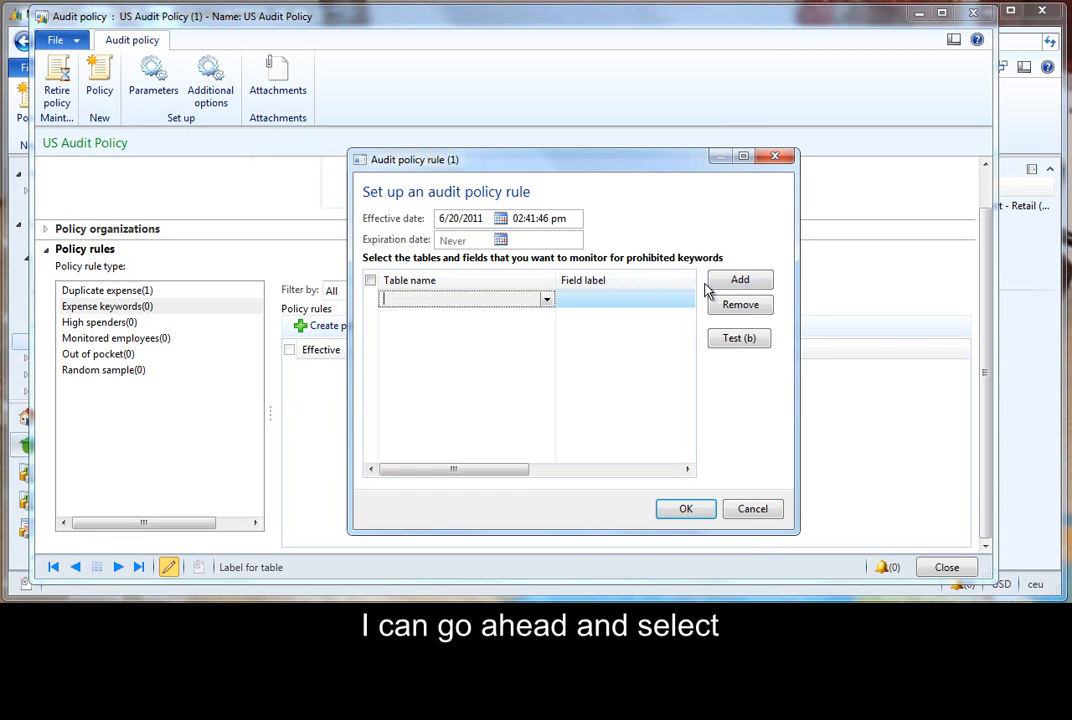
left_click(545, 299)
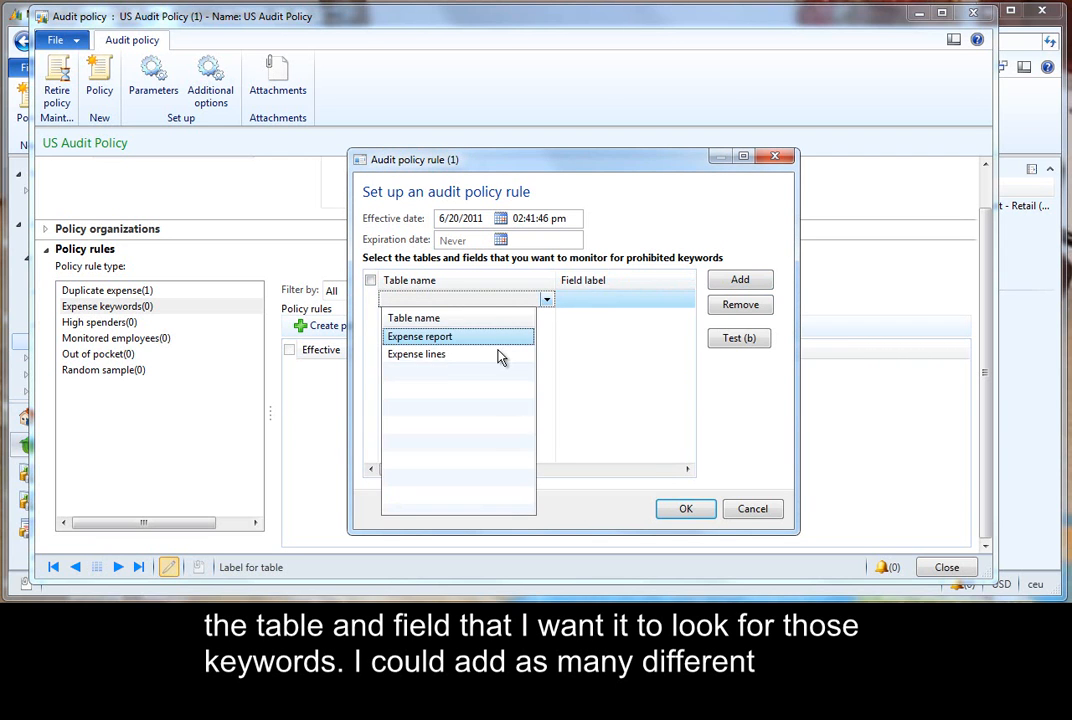
left_click(500, 356)
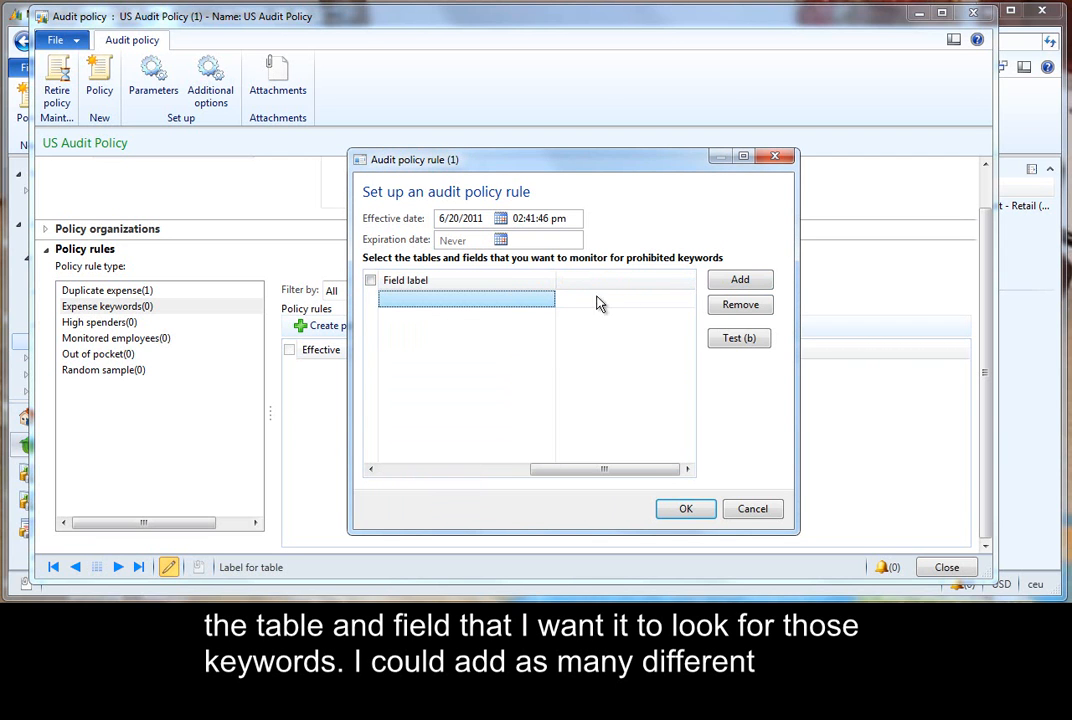
left_click(546, 299)
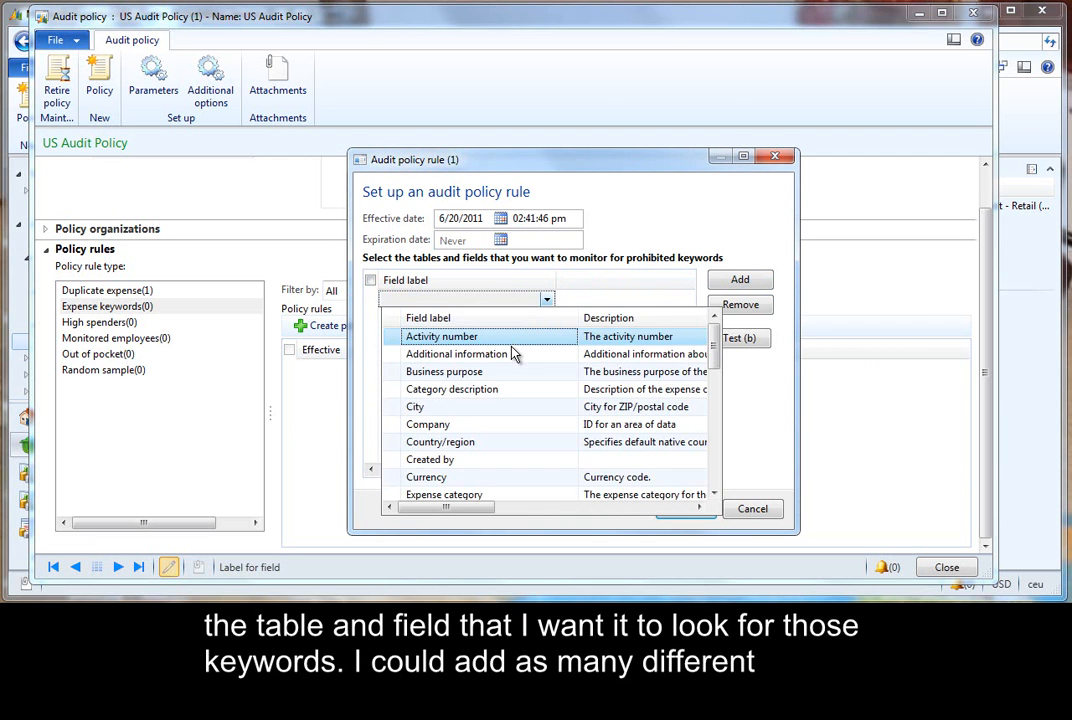
left_click(515, 353)
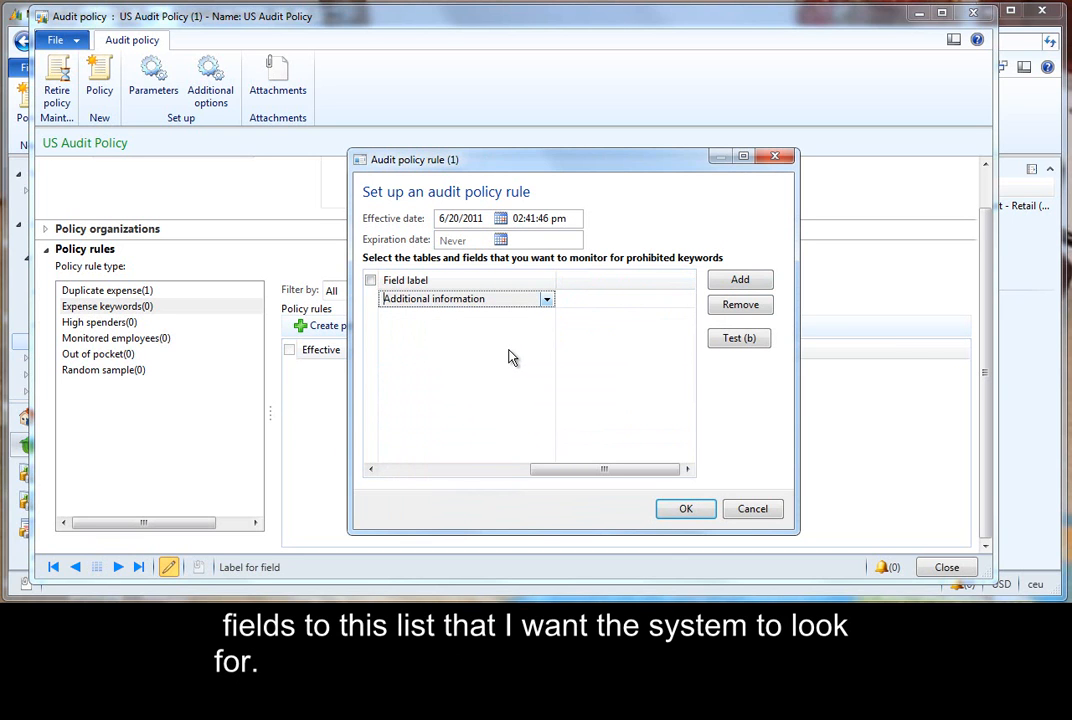
left_click(683, 510)
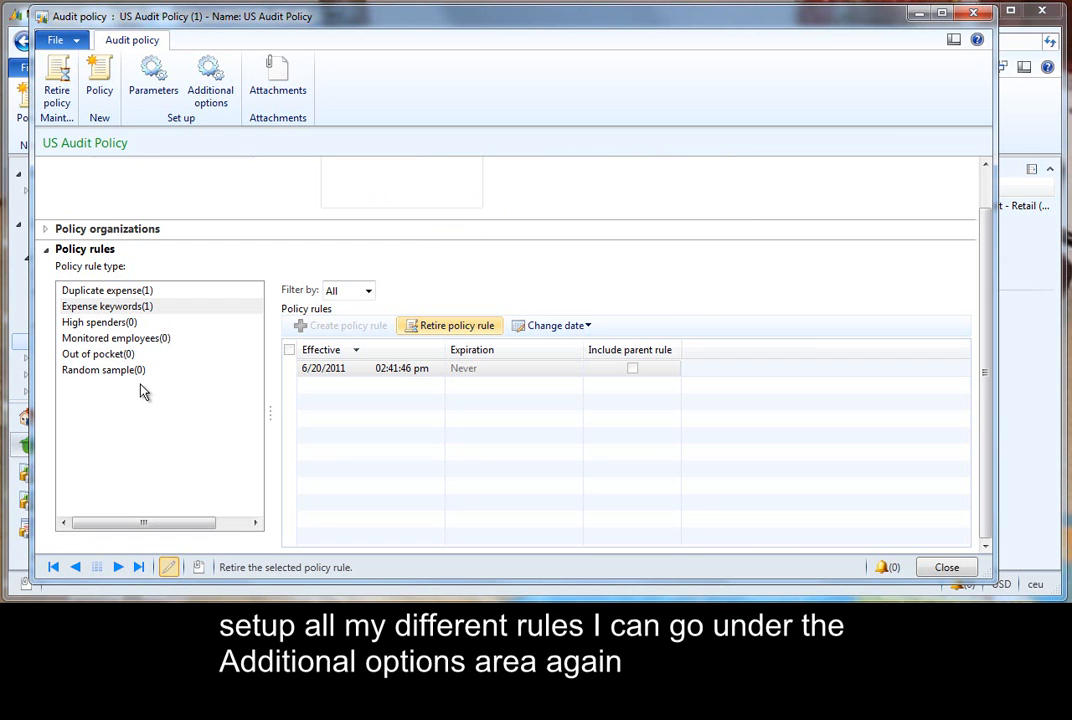
- Set the policy's document selection date range from 6/1/2011 to 6/30/2011 in the additional options
left_click(211, 85)
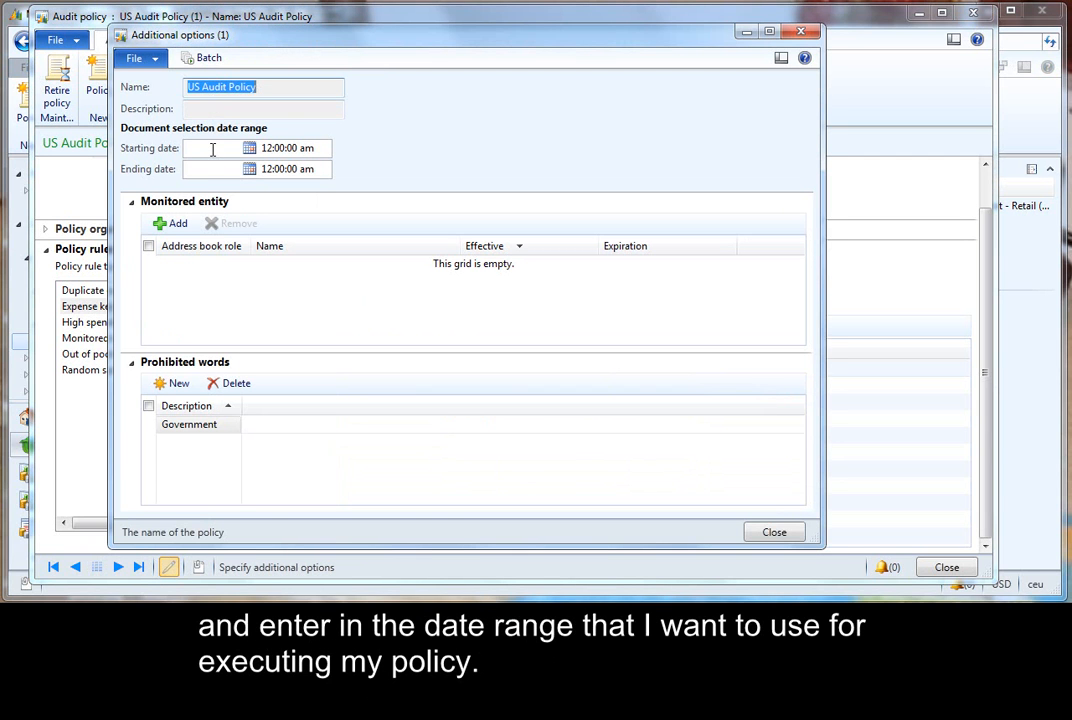
left_click(212, 149)
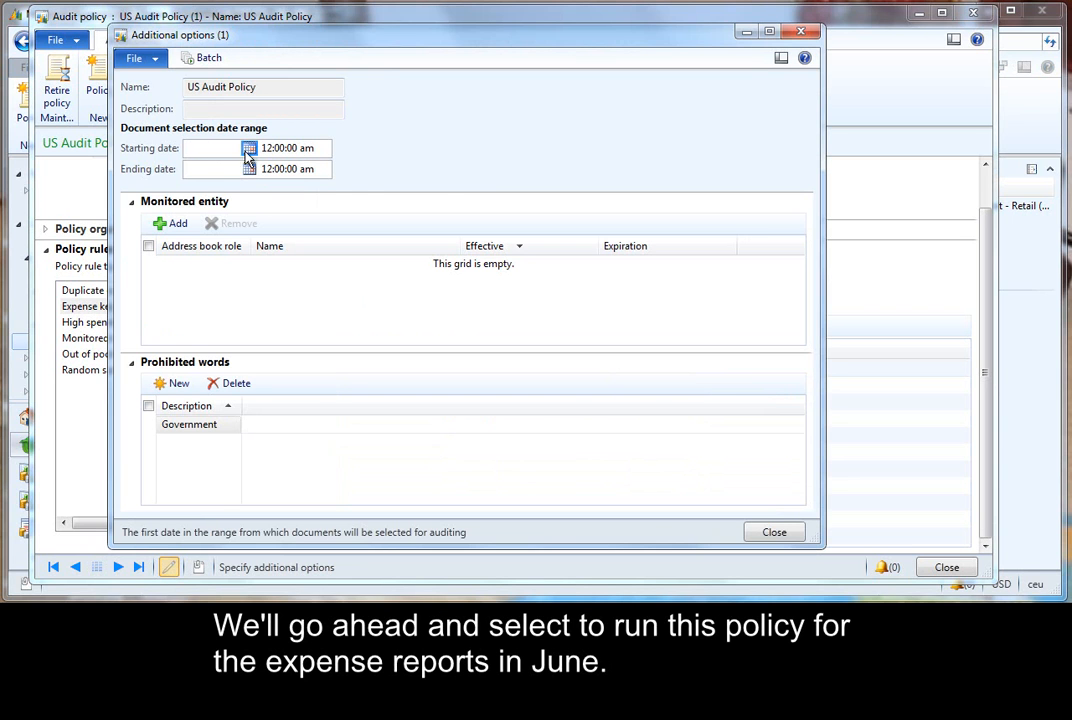
left_click(249, 149)
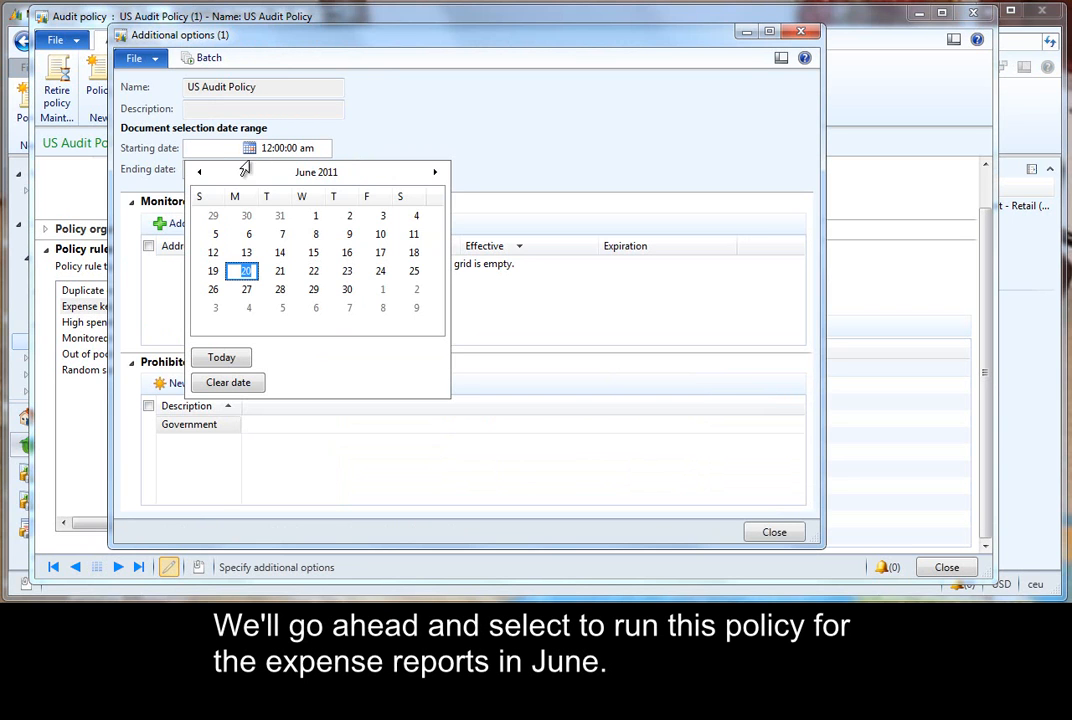
left_click(313, 215)
left_click(249, 169)
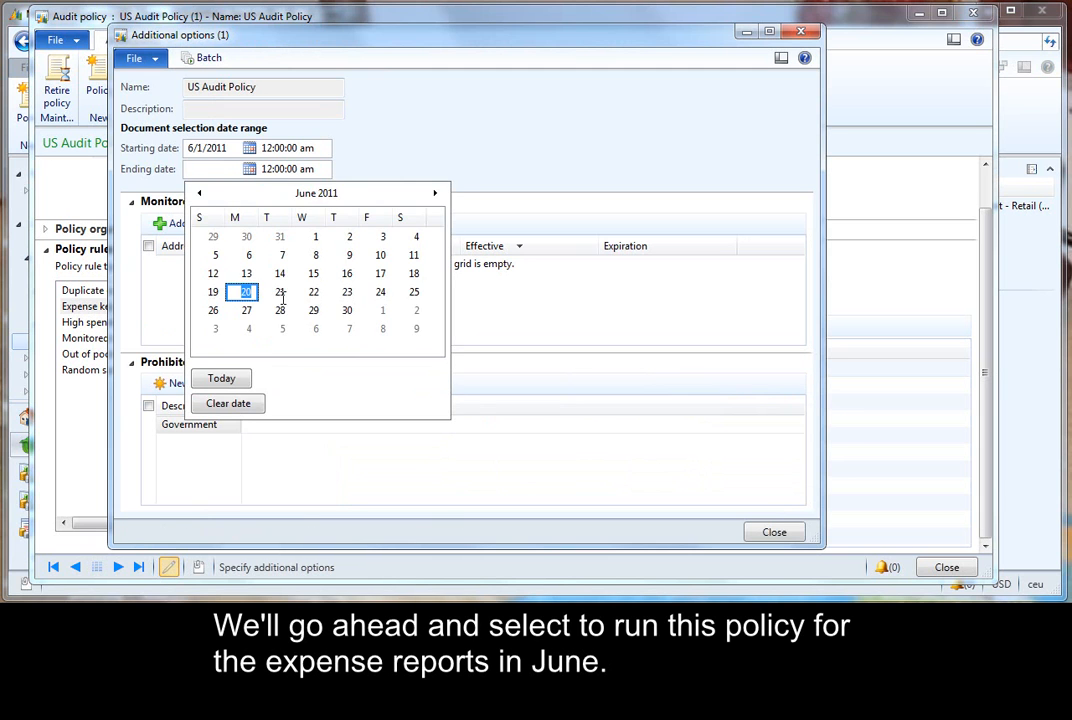
left_click(347, 310)
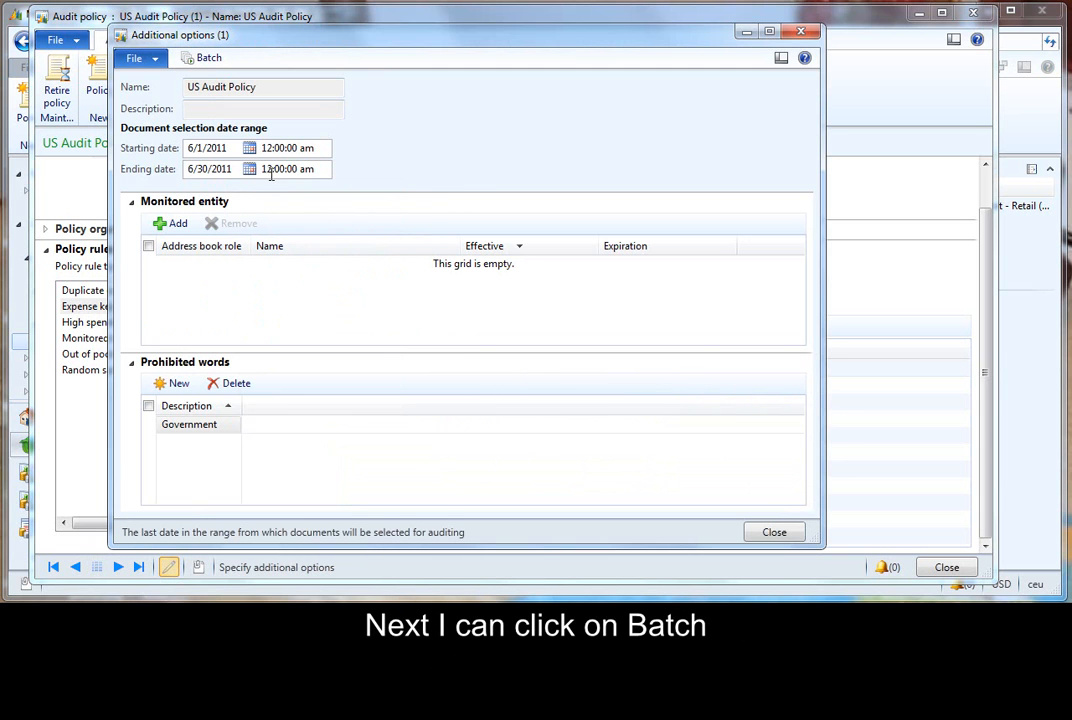
- Submit the policy for batch processing in the Audit batch group, then close the additional options and policy windows
left_click(209, 60)
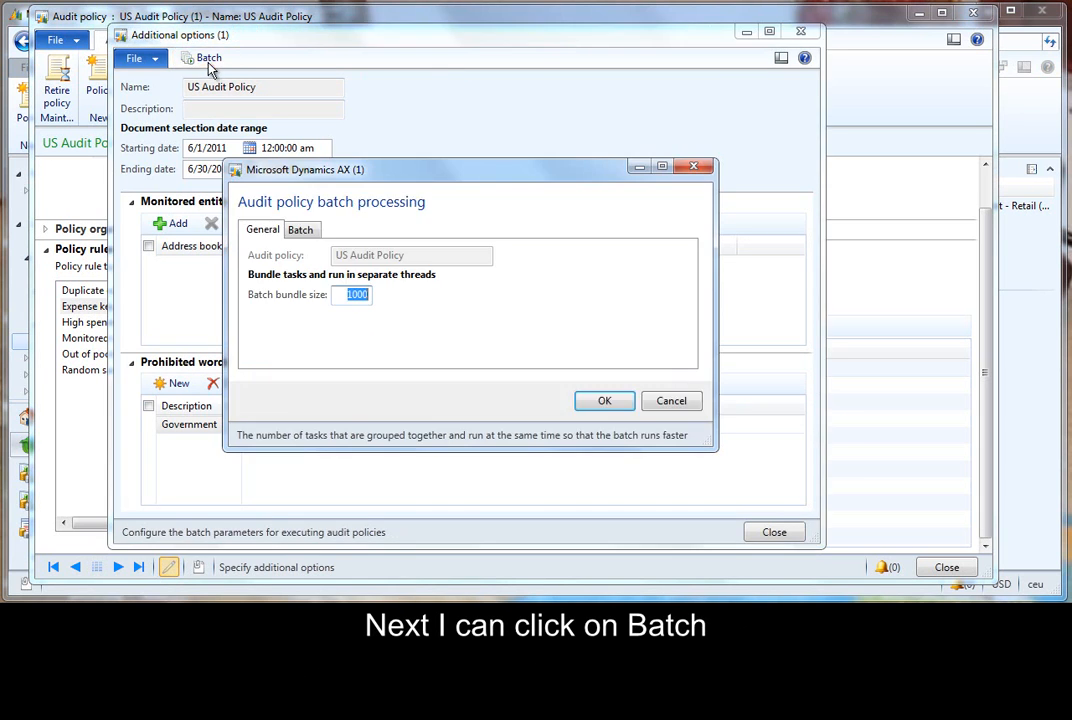
left_click(300, 229)
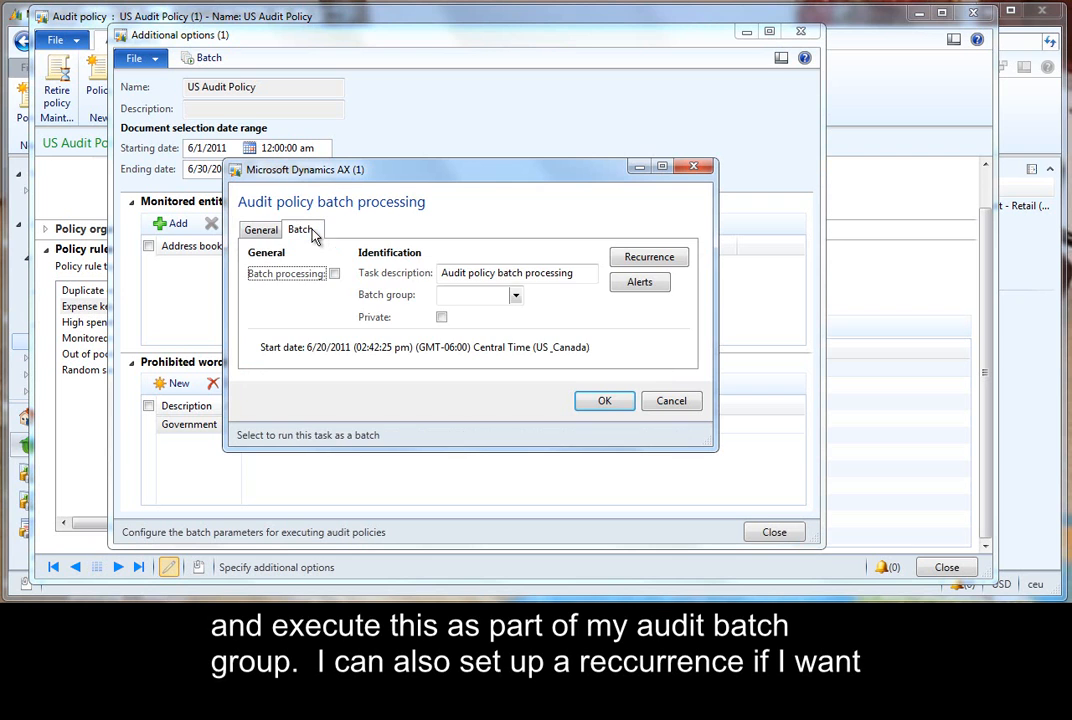
left_click(512, 297)
left_click(481, 356)
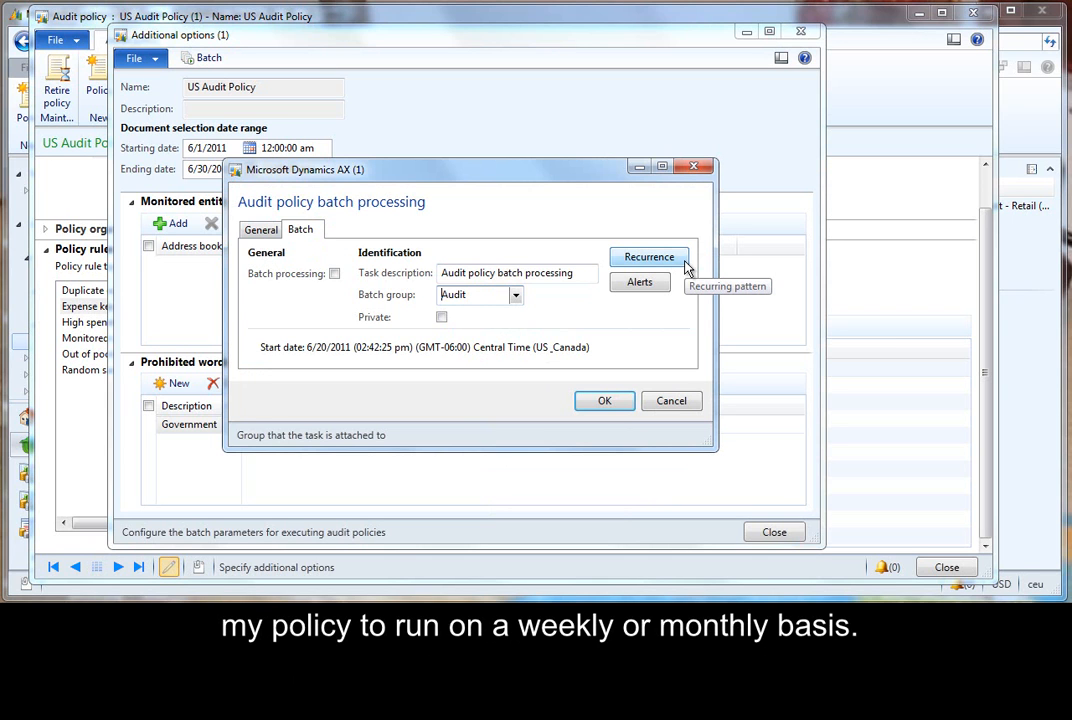
left_click(604, 402)
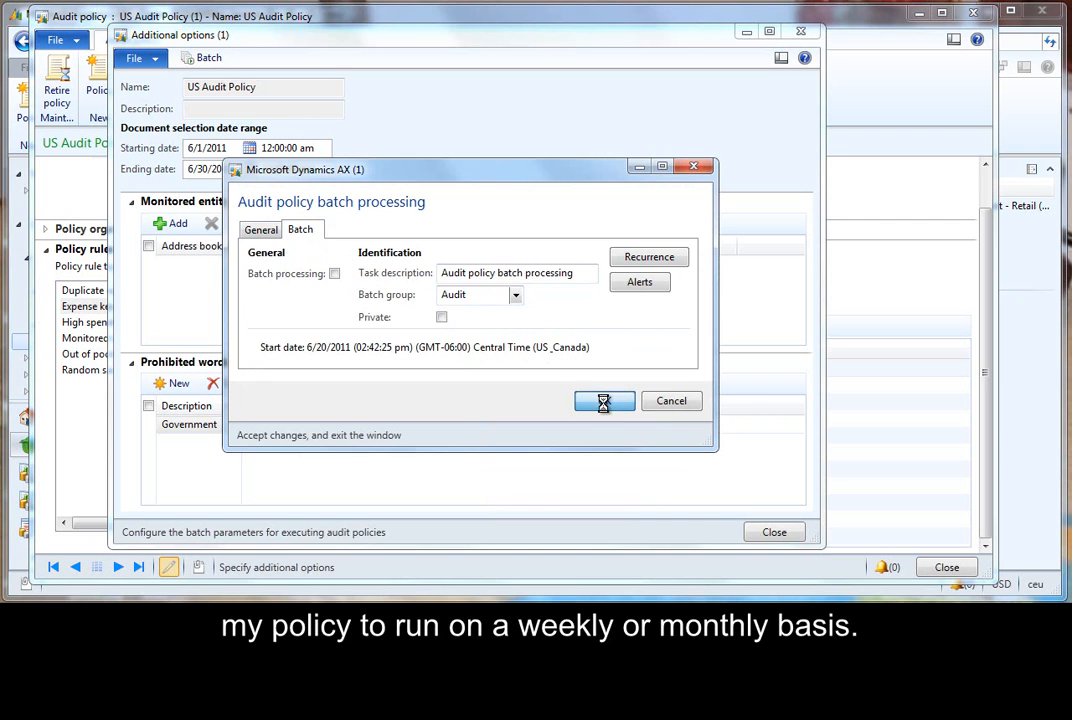
left_click_drag(531, 352, 711, 349)
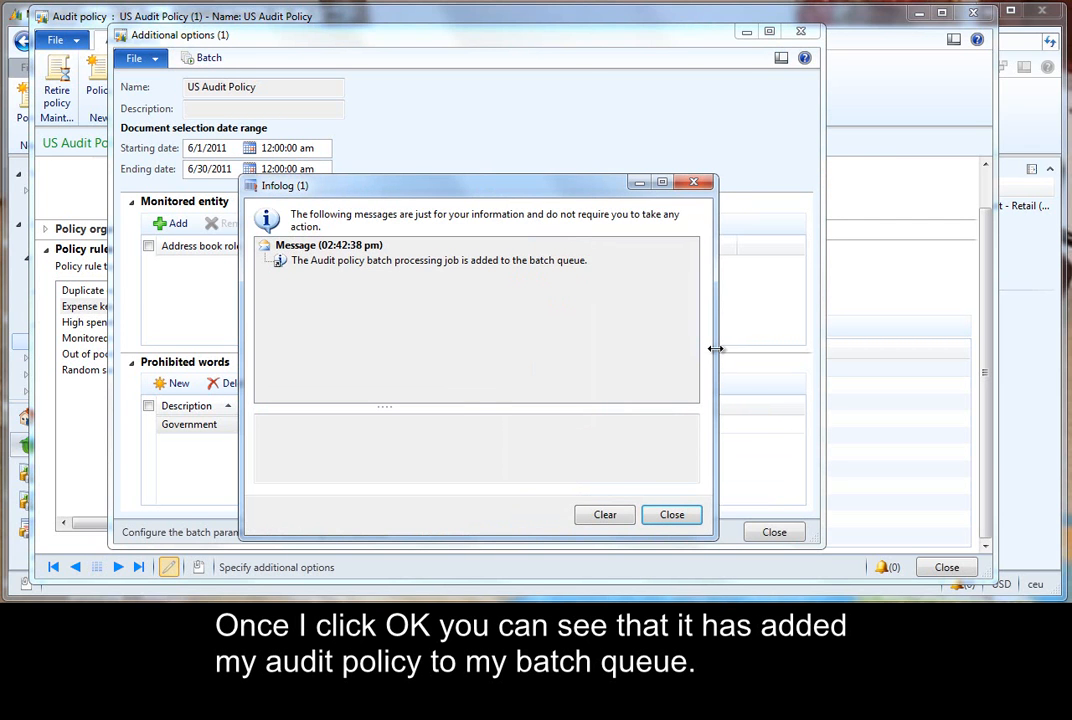
left_click(677, 515)
left_click(774, 532)
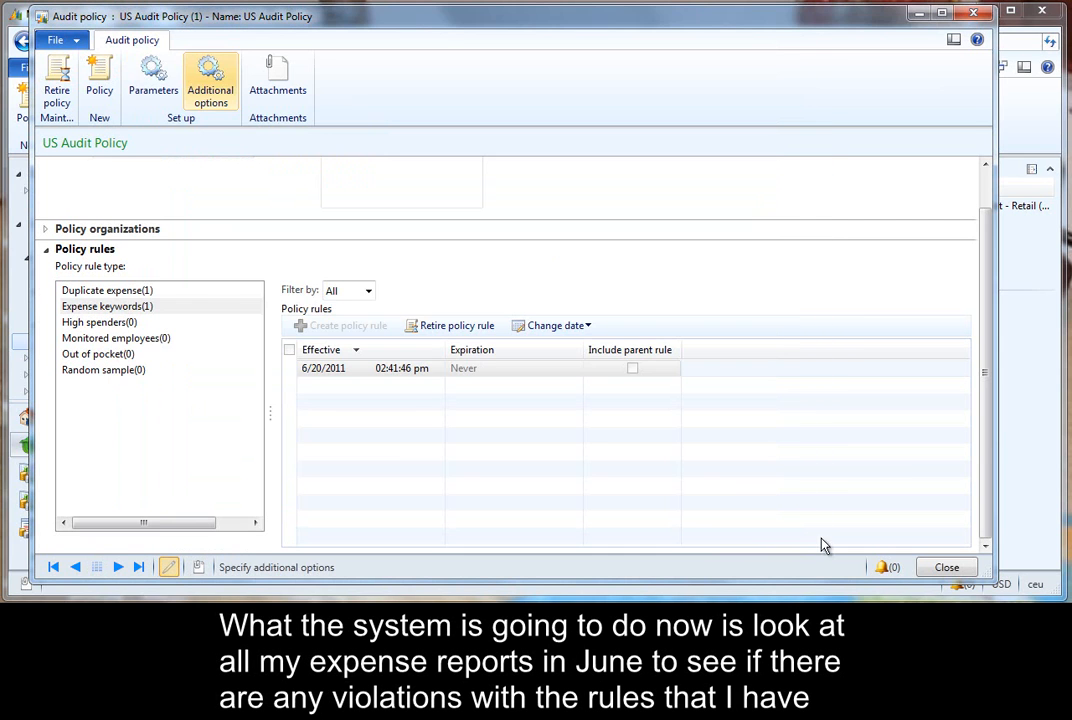
left_click(945, 567)
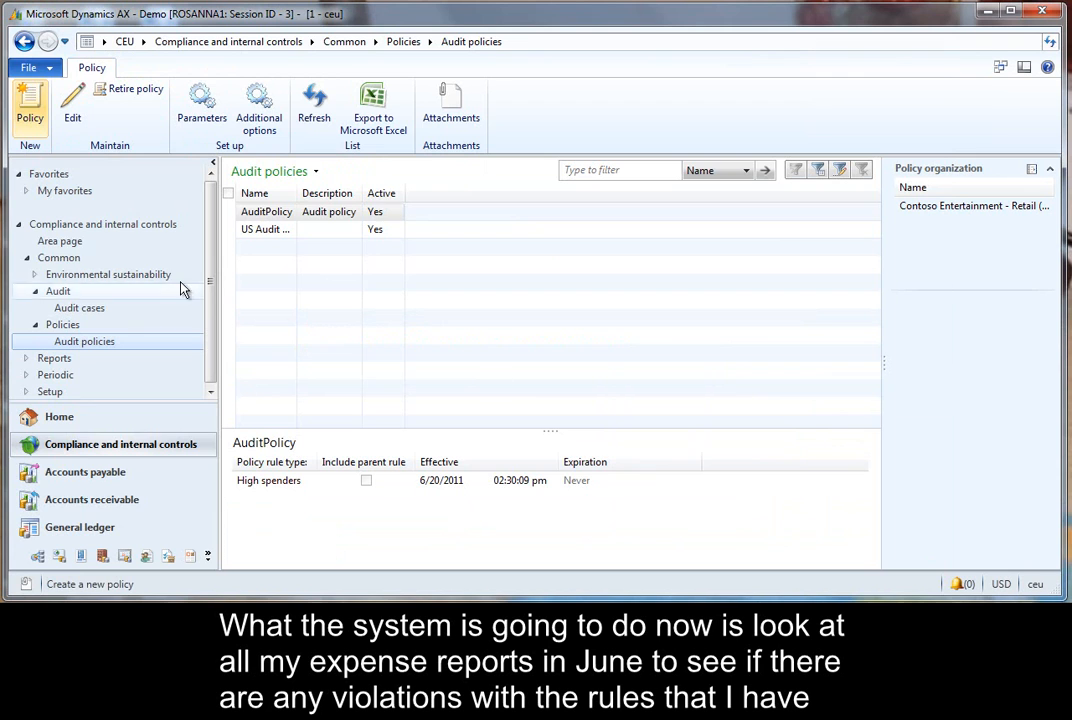
- Set the Expense report case grouping criteria to Document attributes and select the Worker field
left_click(72, 245)
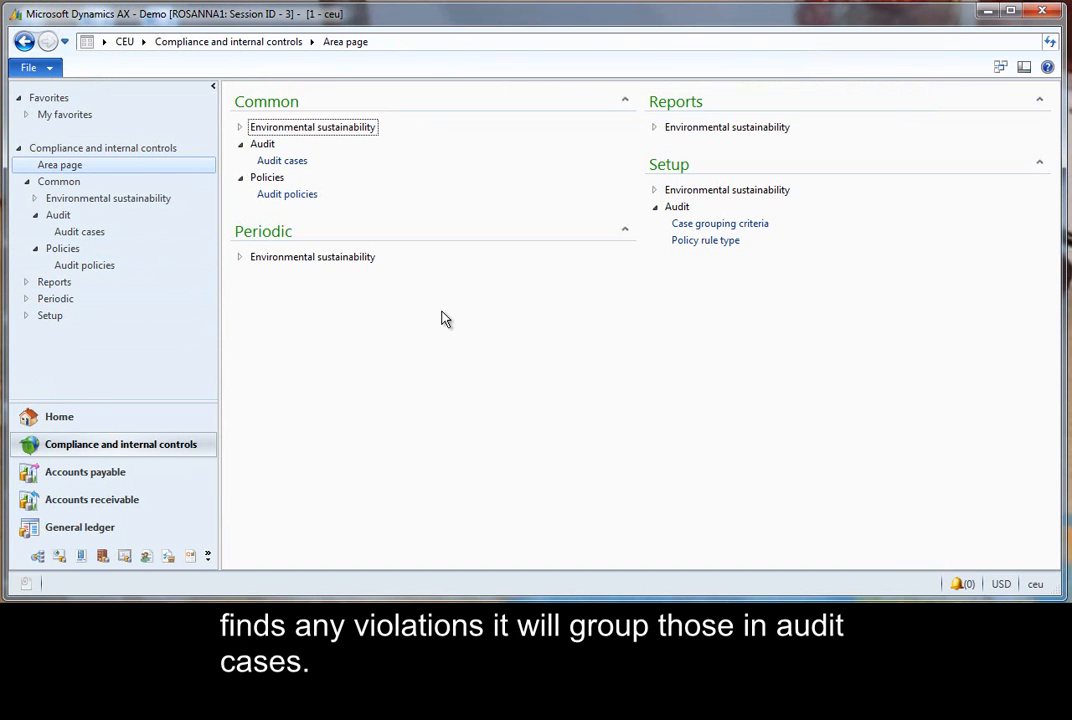
left_click(758, 227)
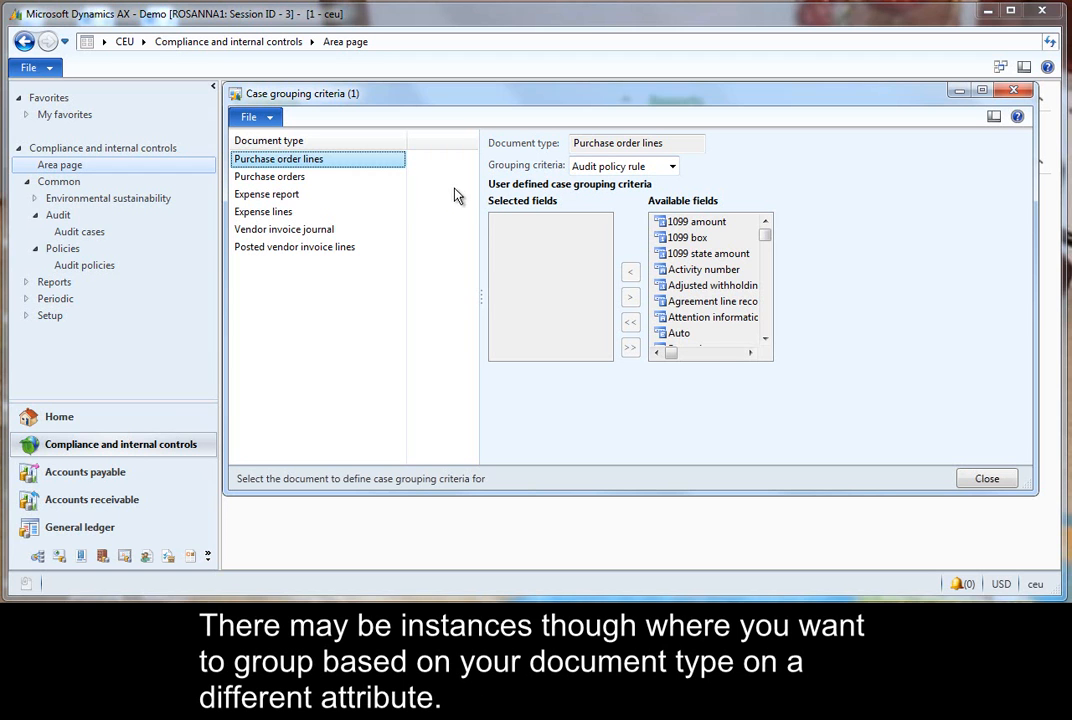
left_click(286, 195)
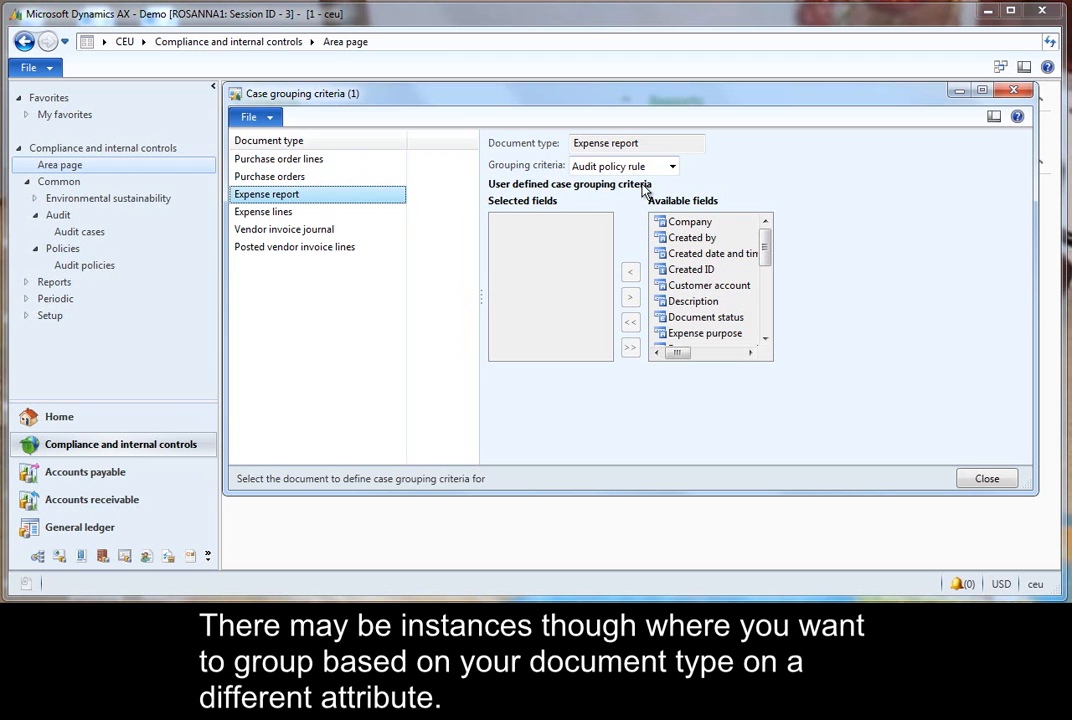
left_click(672, 166)
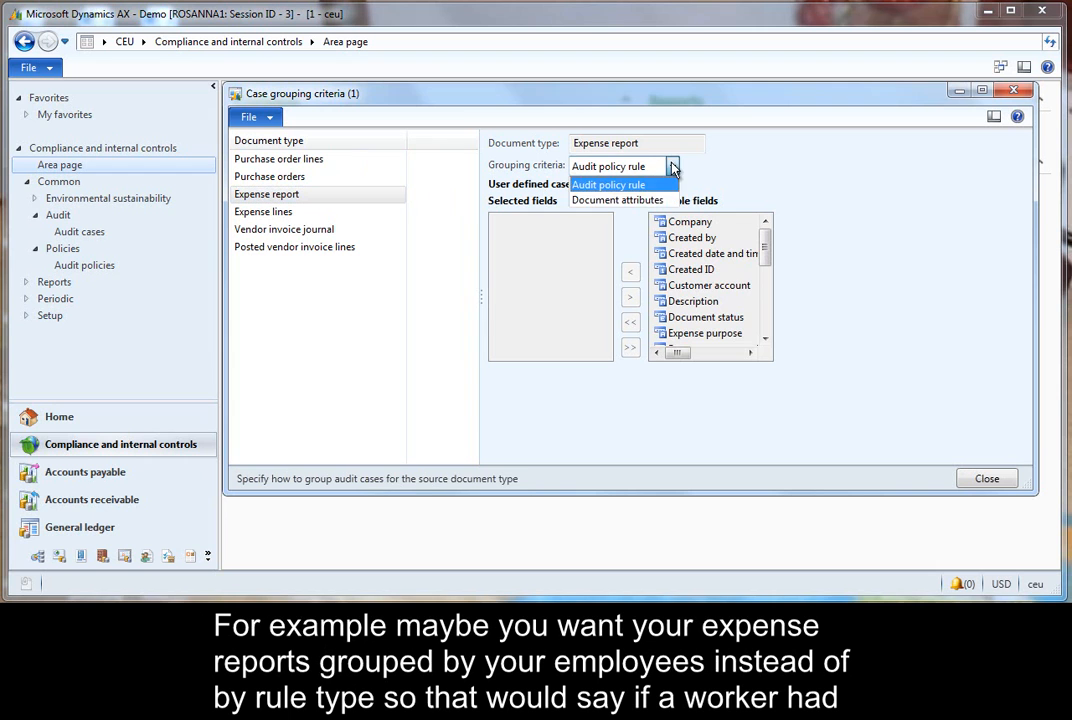
left_click(645, 203)
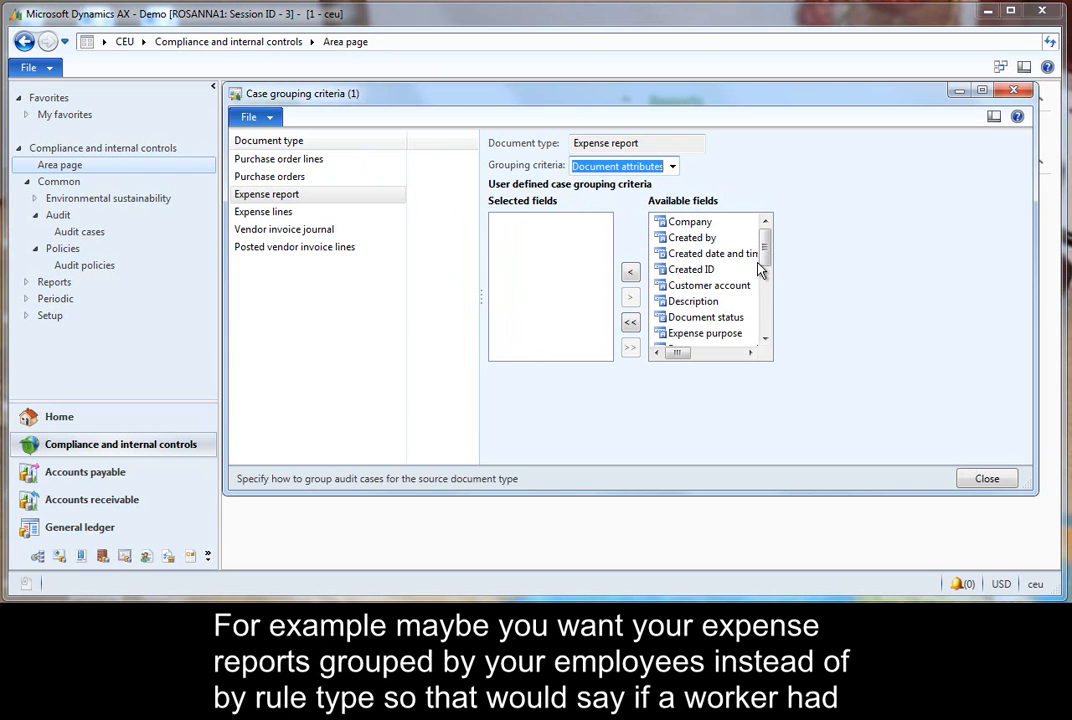
left_click_drag(764, 262, 766, 330)
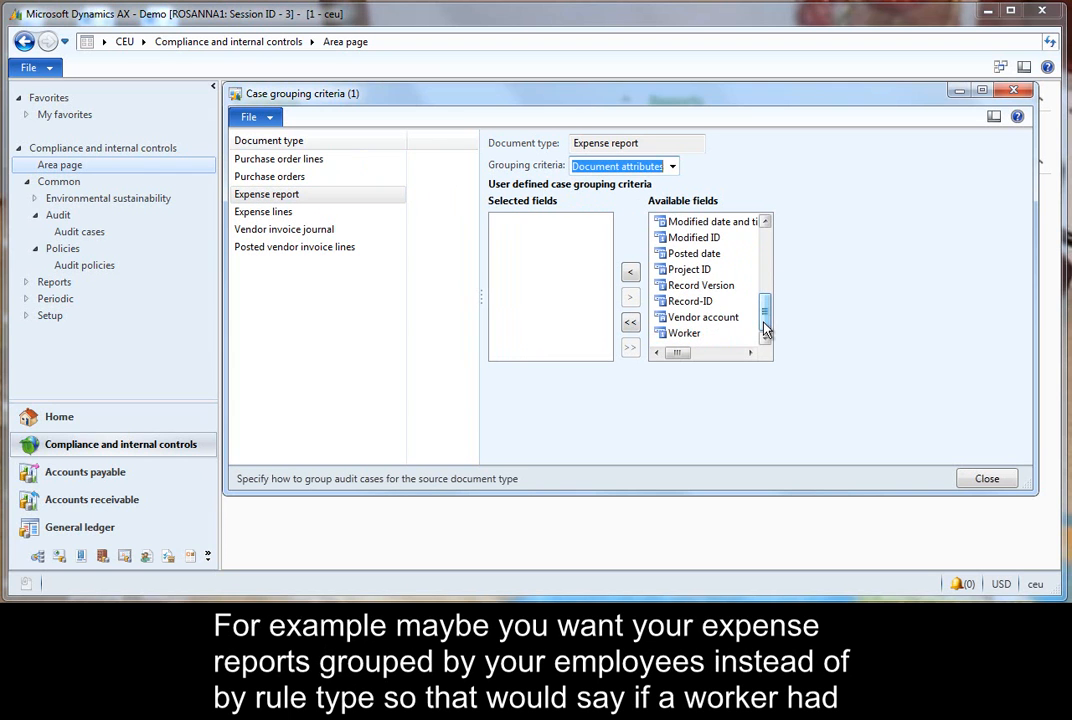
left_click(716, 334)
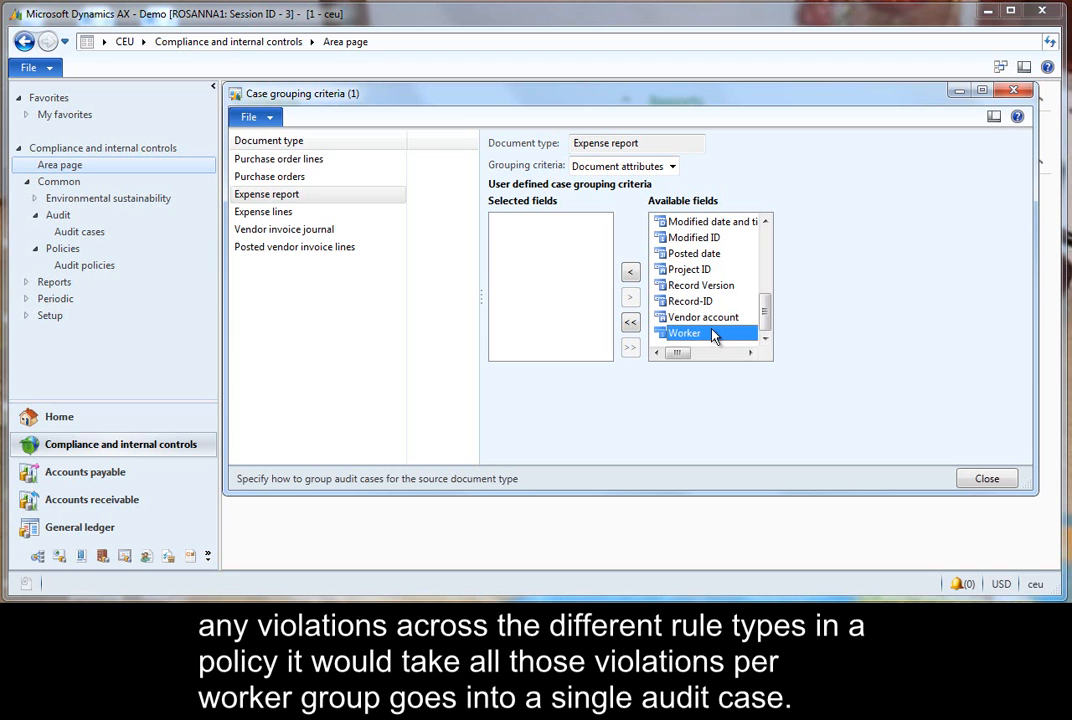
left_click(983, 480)
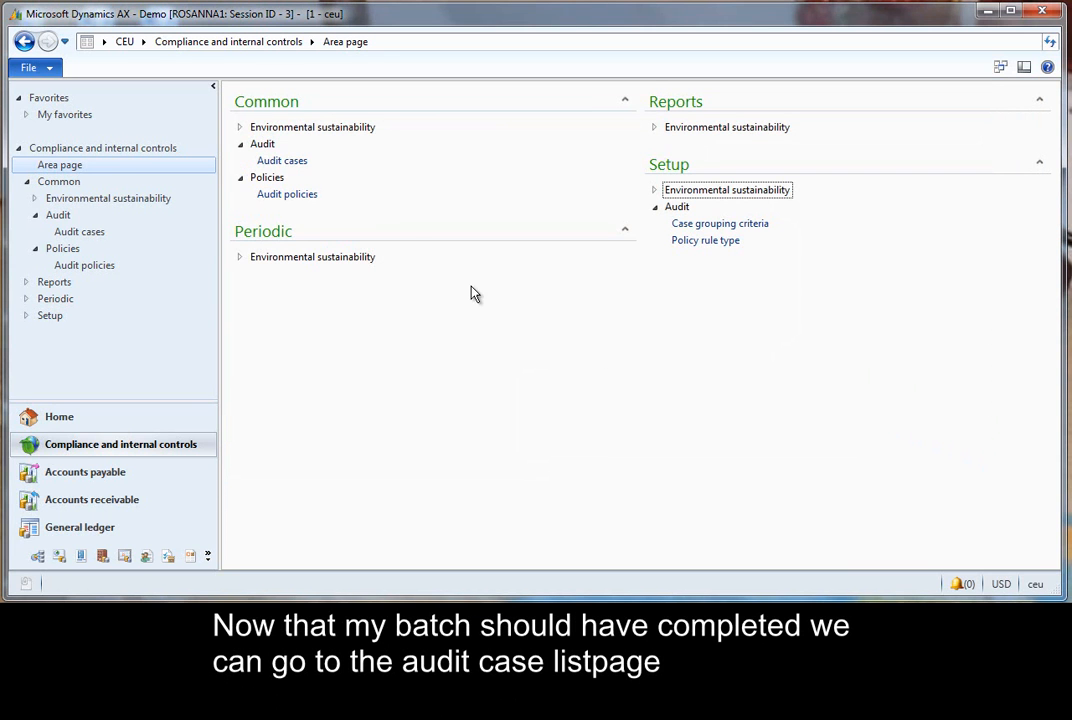
- Open the Audit Duplicate expense case from the audit cases list and review its Associations lines
left_click(295, 161)
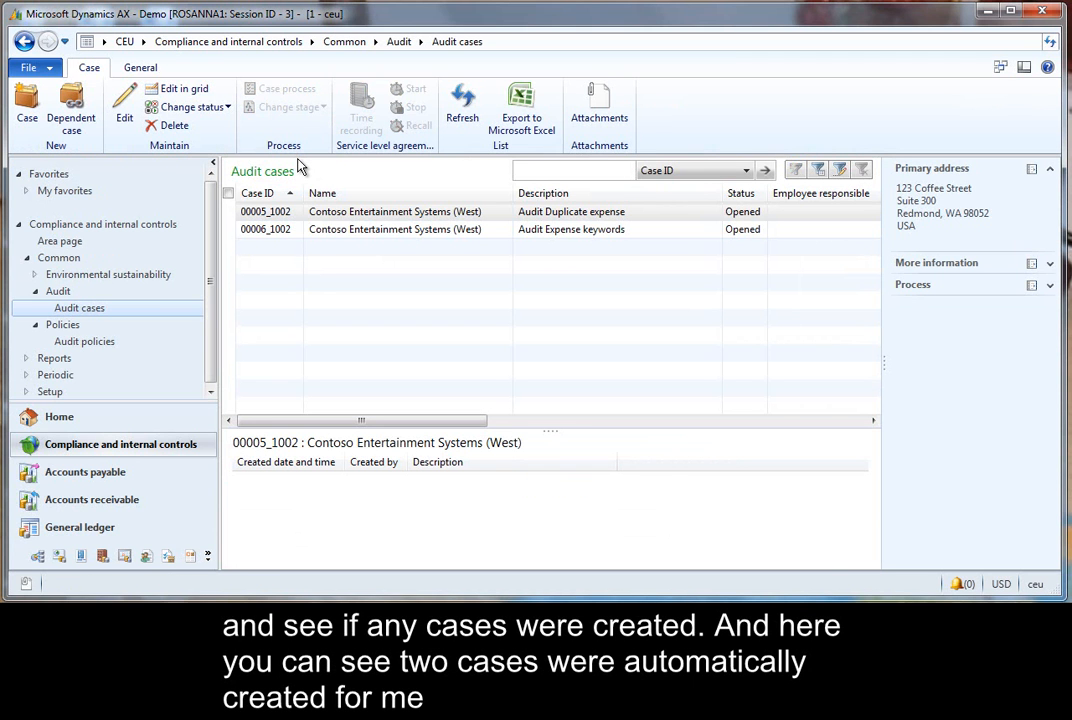
left_click(645, 214)
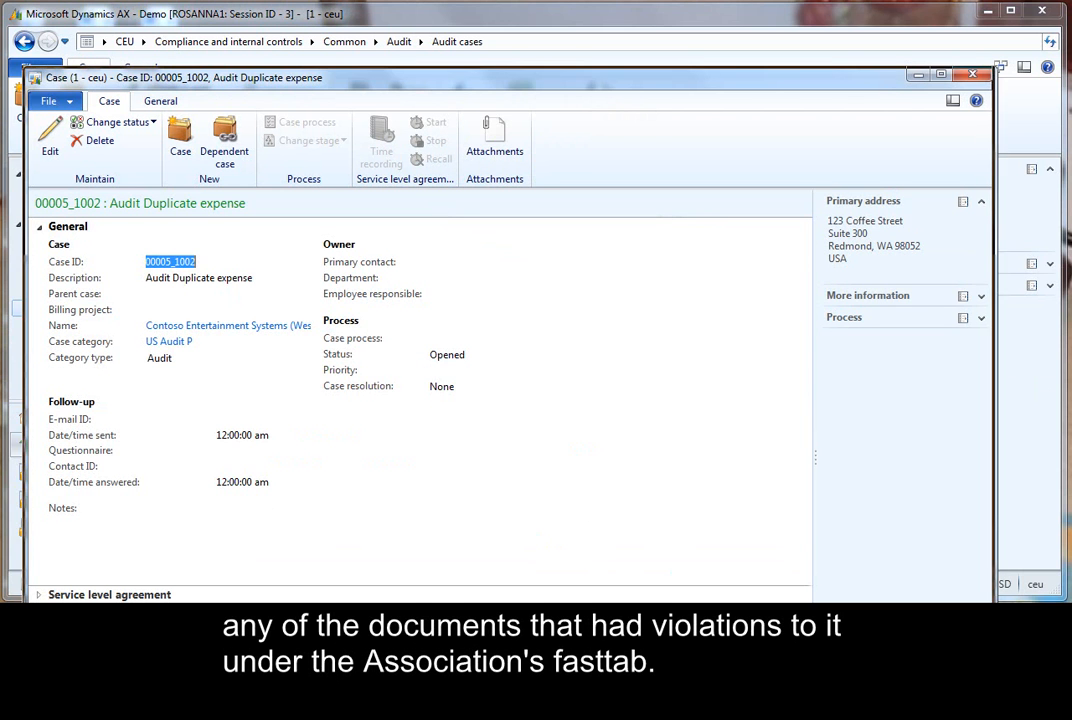
left_click_drag(802, 364, 808, 486)
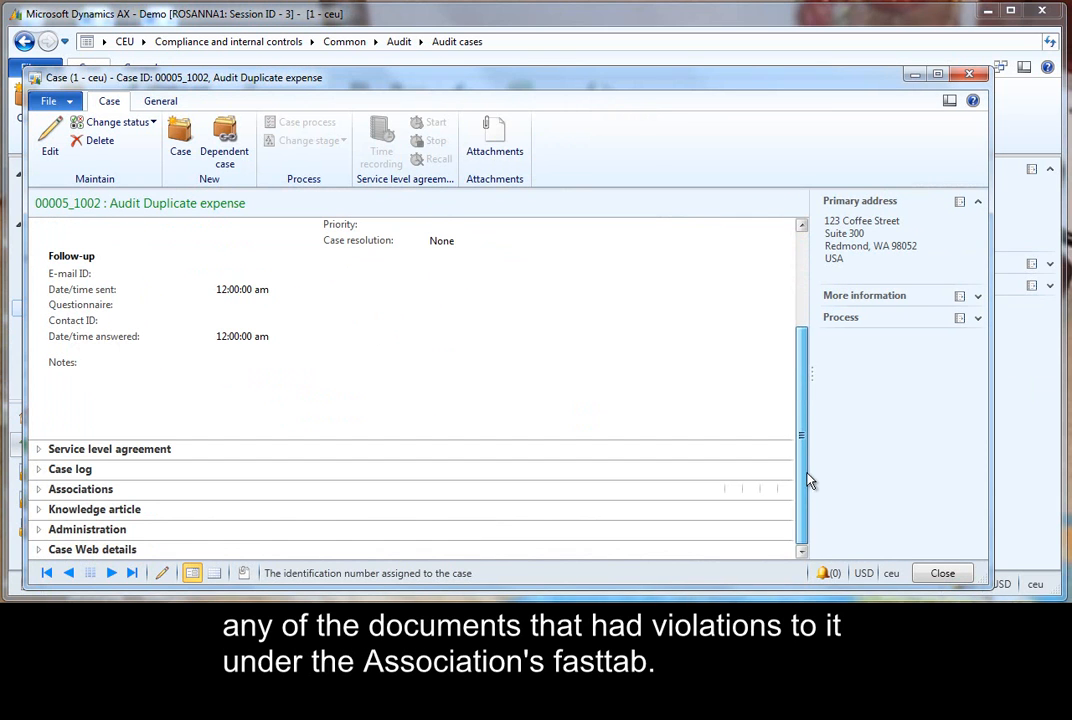
left_click(37, 490)
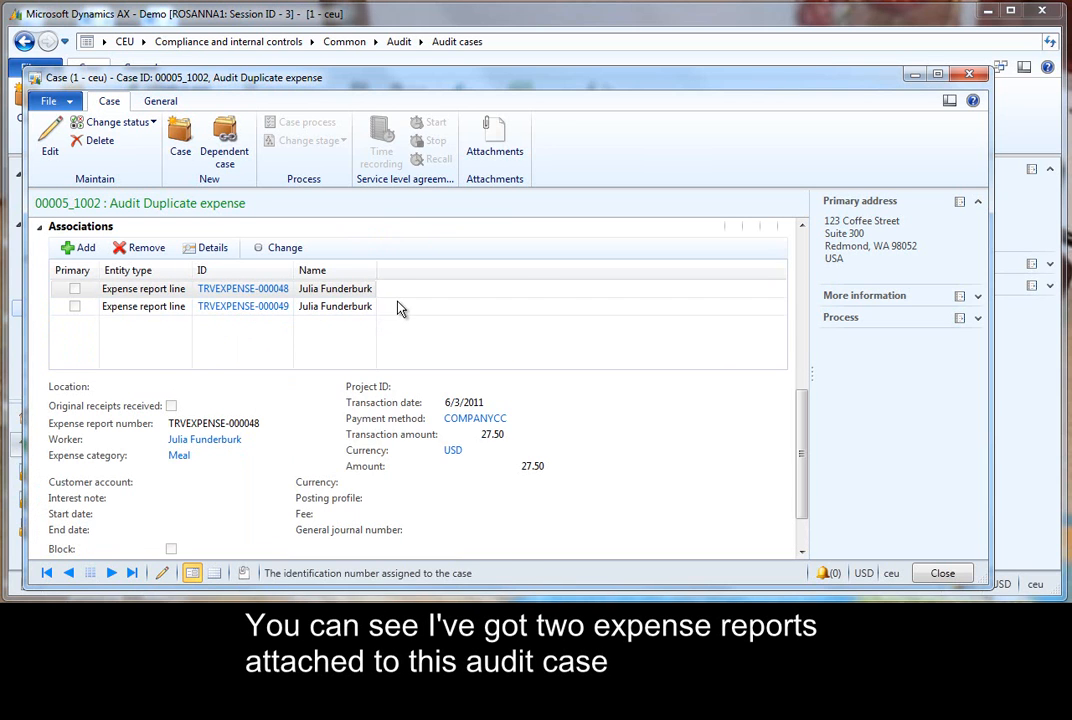
left_click(363, 308)
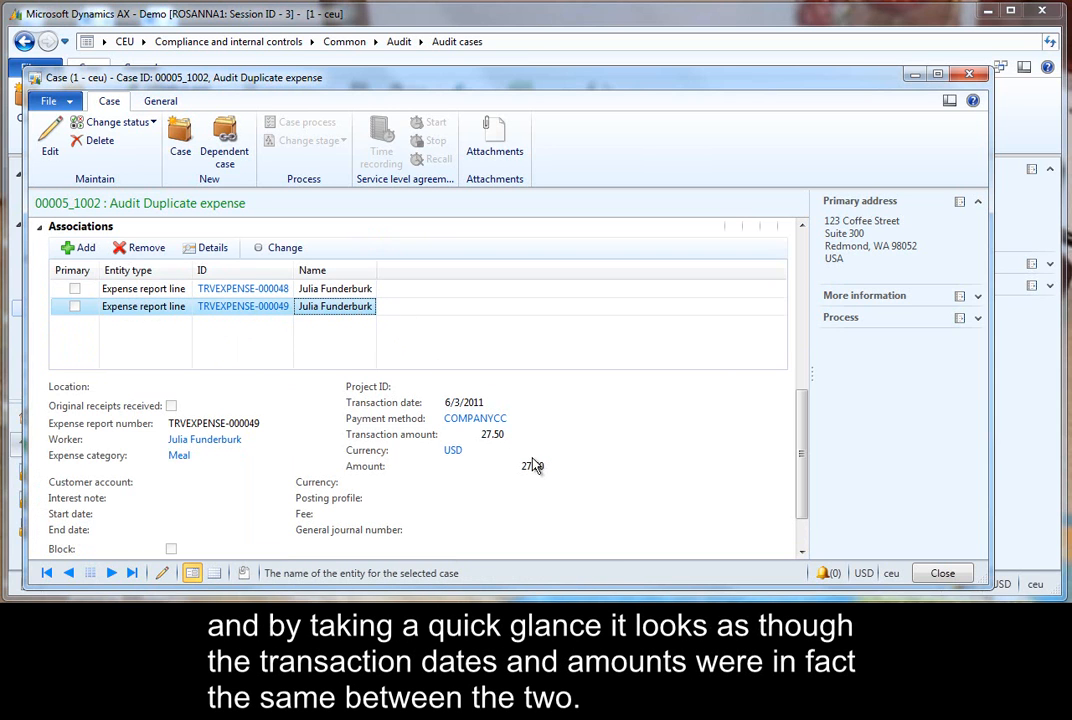
- Open the details of expense report TRVEXPENSE-000048 from the case associations and close them
left_click(268, 288)
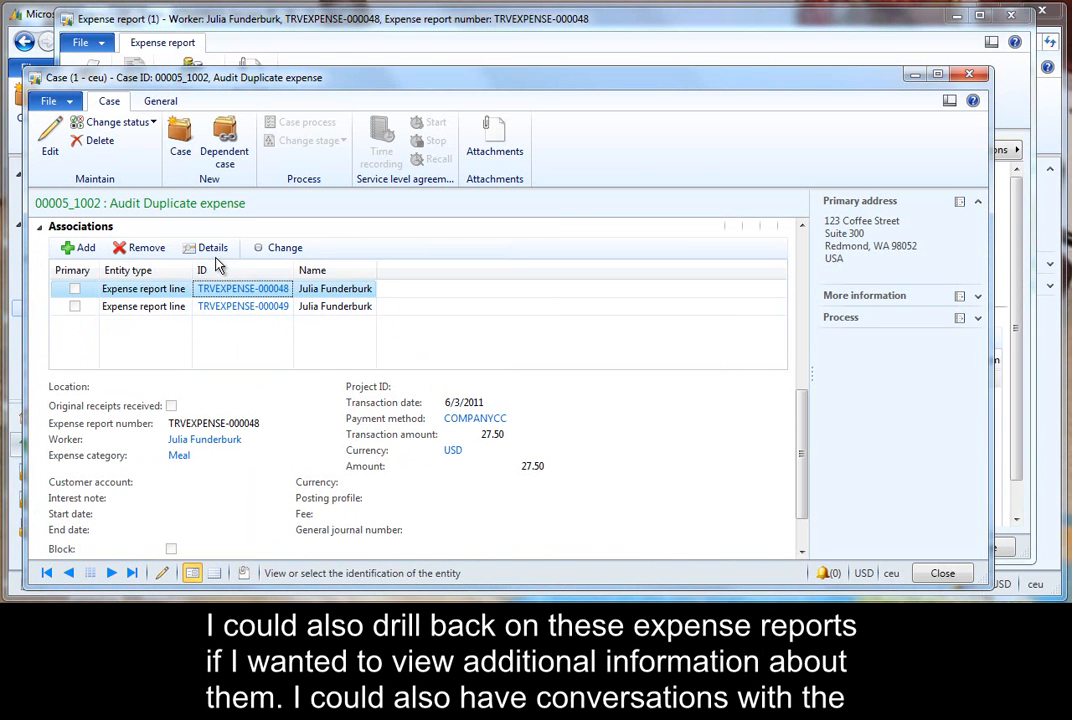
left_click(212, 249)
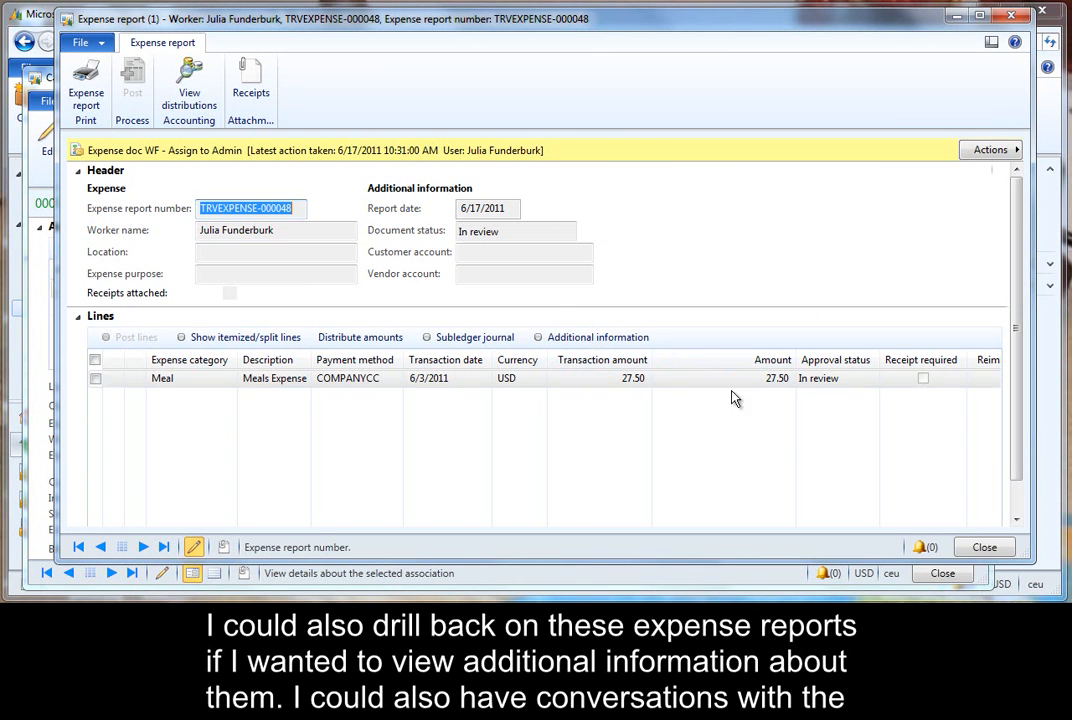
left_click(985, 547)
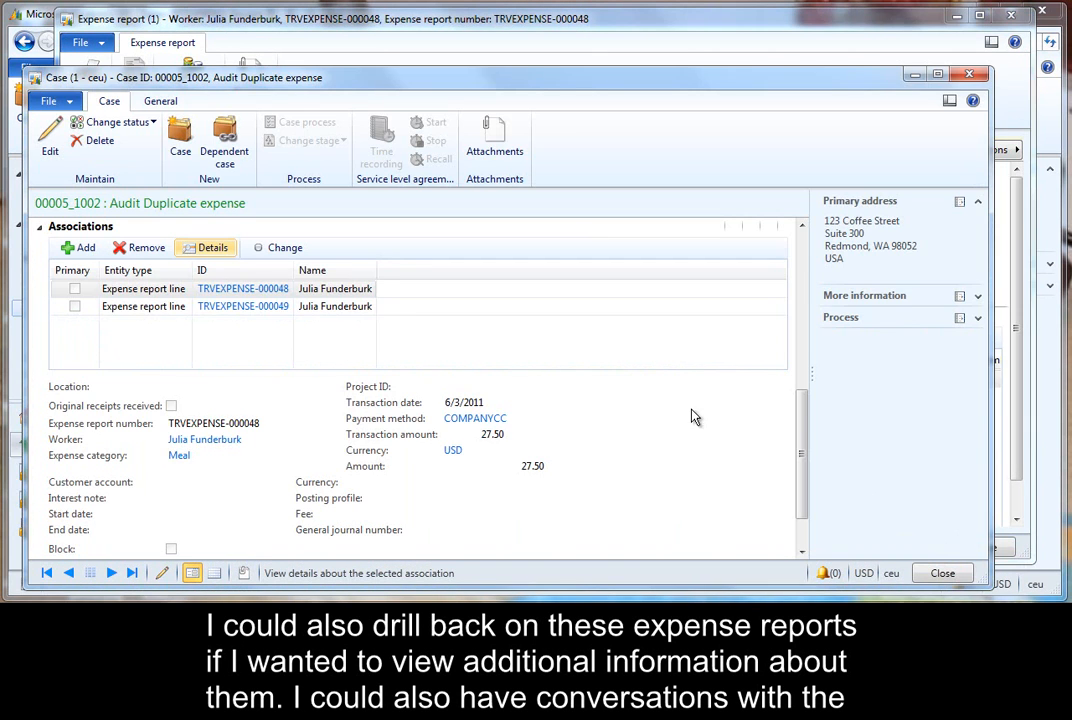
- Expand the audit case's Case log section
left_click_drag(801, 419, 810, 335)
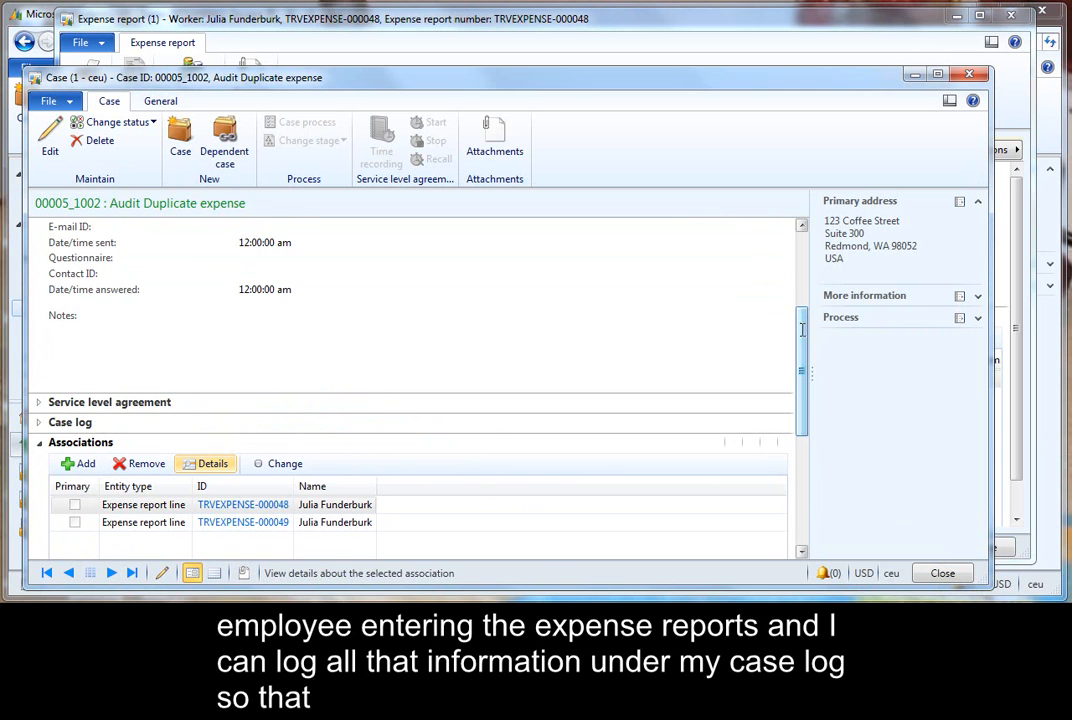
left_click(38, 422)
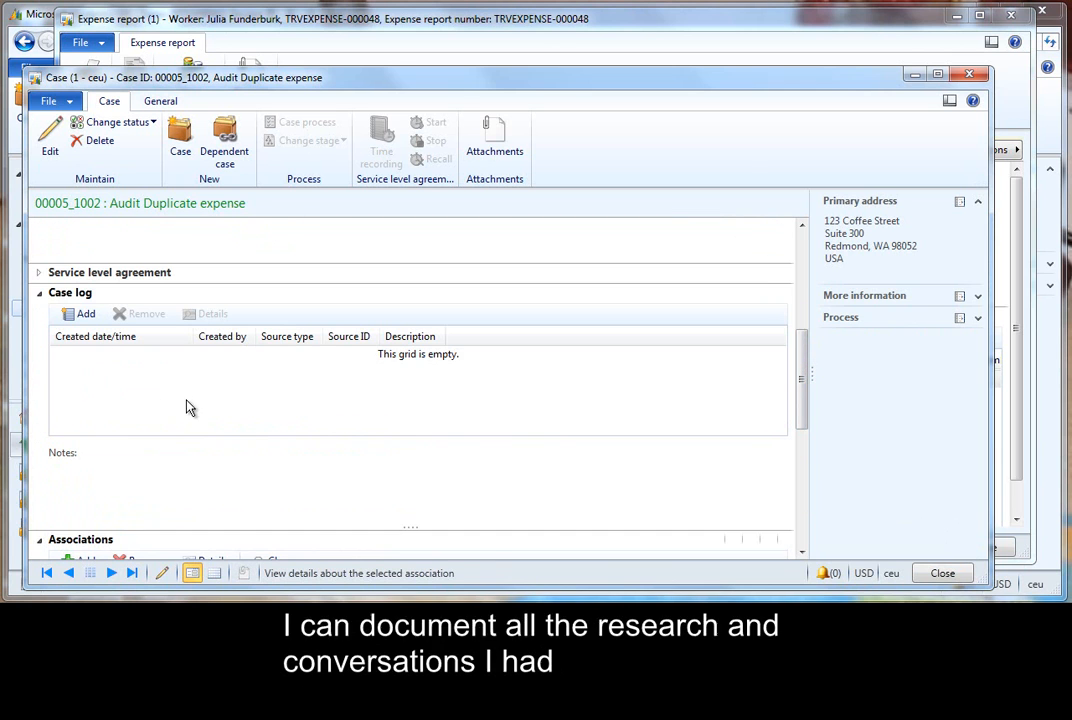